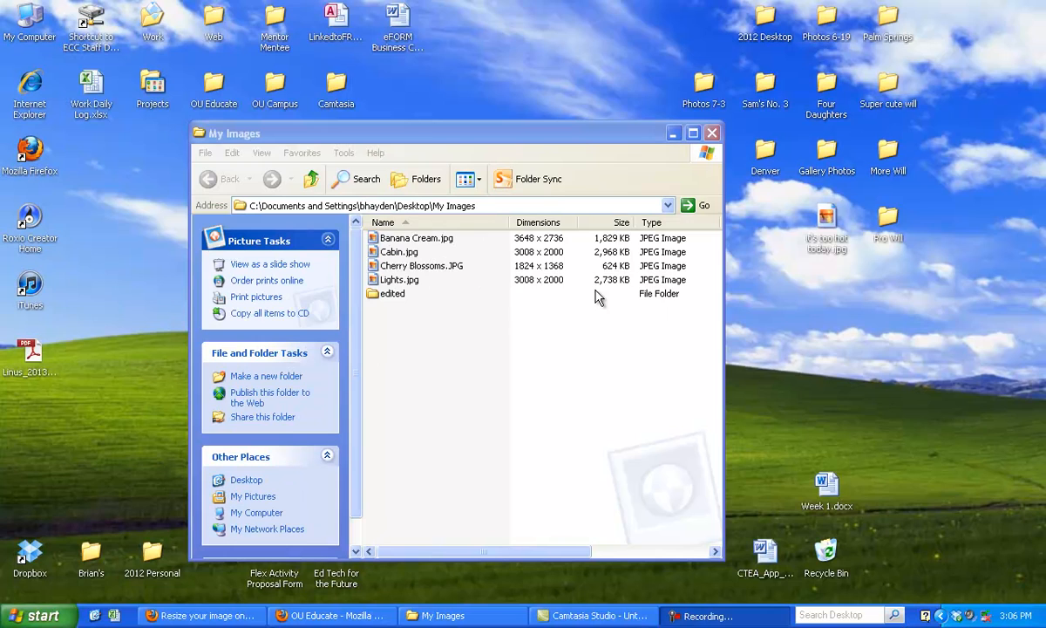
Switch to OU Educate in Firefox, scale the pie picture above Course Policies by its handle, and save the page to check it live.
{"action": "left_click", "coordinate": [373, 616]}
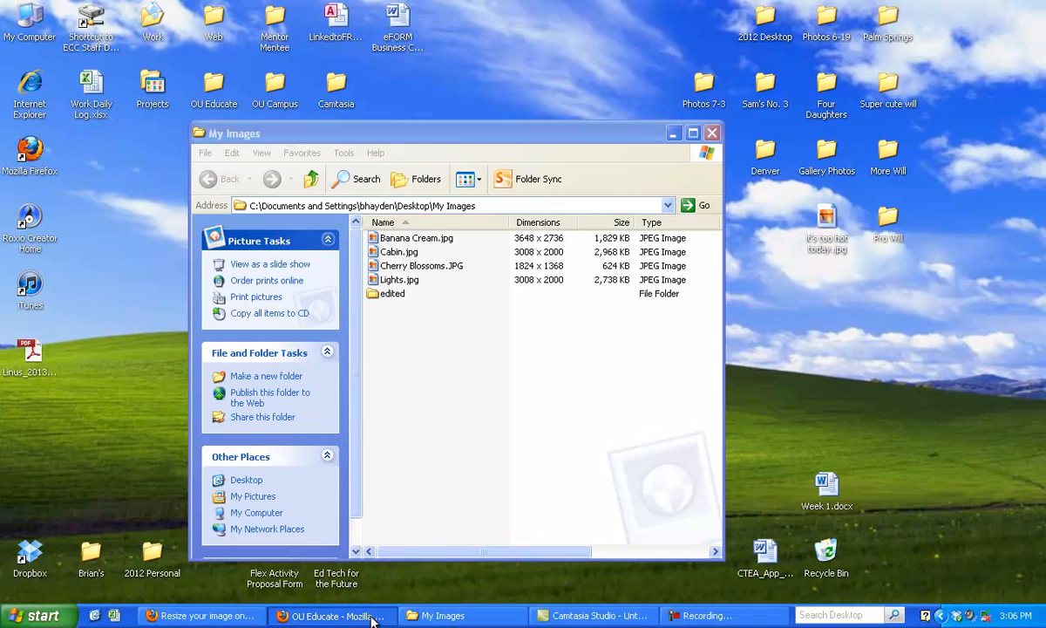
{"action": "left_click_drag", "start_coordinate": [424, 236], "coordinate": [665, 513]}
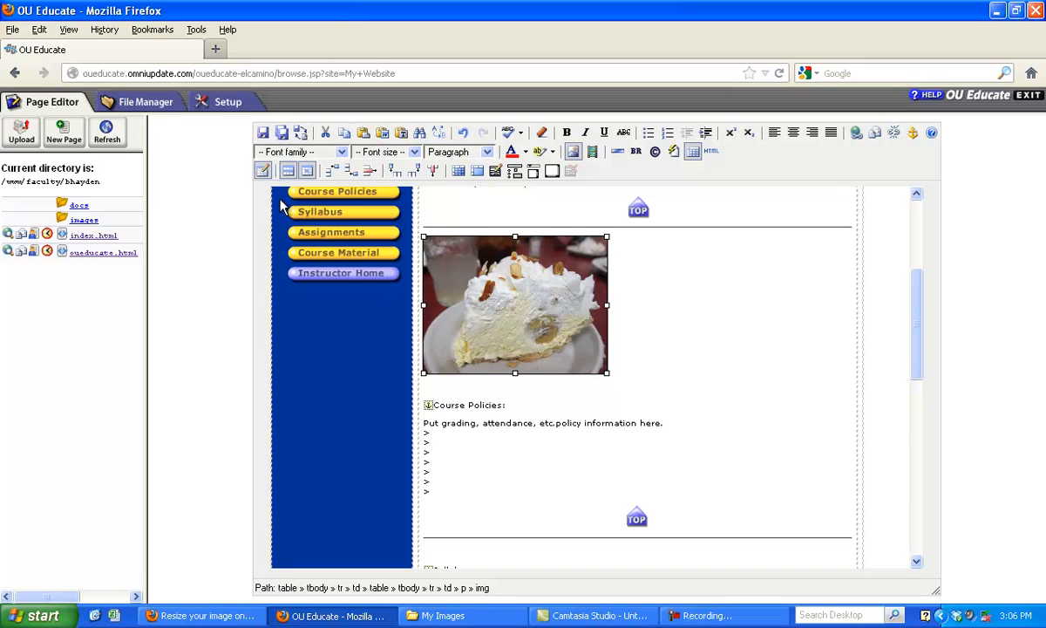
{"action": "left_click", "coordinate": [262, 132]}
{"action": "left_click", "coordinate": [355, 223]}
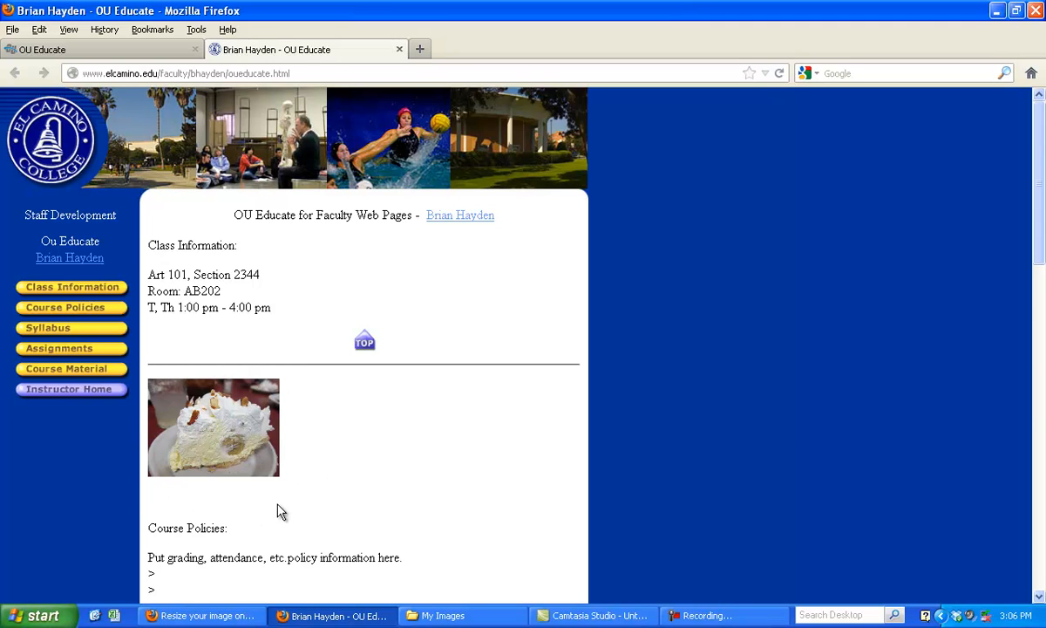
{"action": "left_click", "coordinate": [1035, 10]}
{"action": "left_click", "coordinate": [495, 339]}
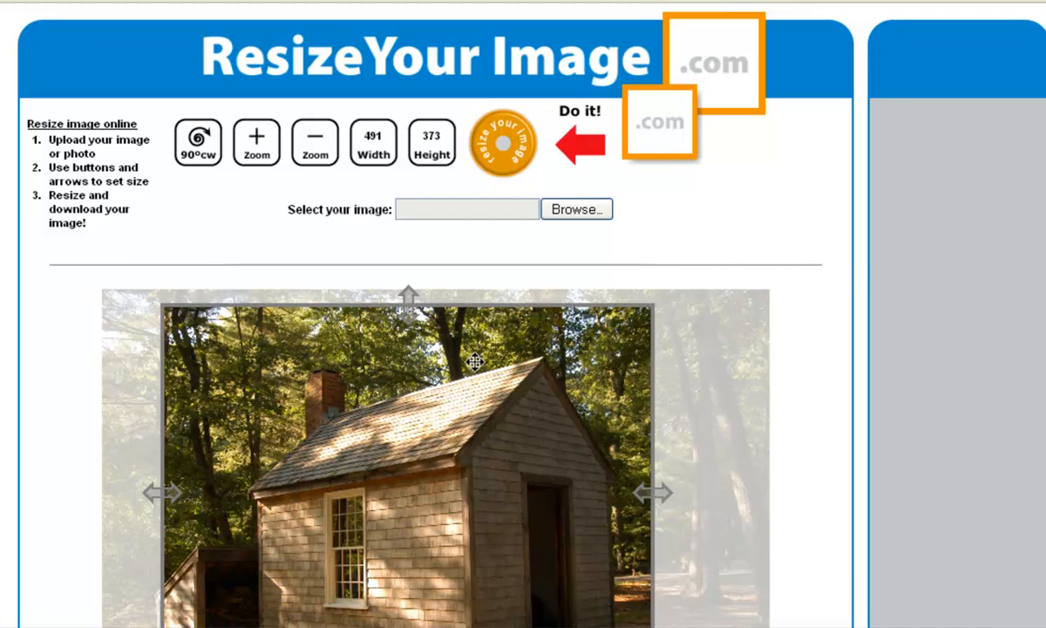
Zoom the cabin photo out on ResizeYourImage, reduce the crop frame's height to 352, and resize the image.
{"action": "left_click", "coordinate": [316, 153]}
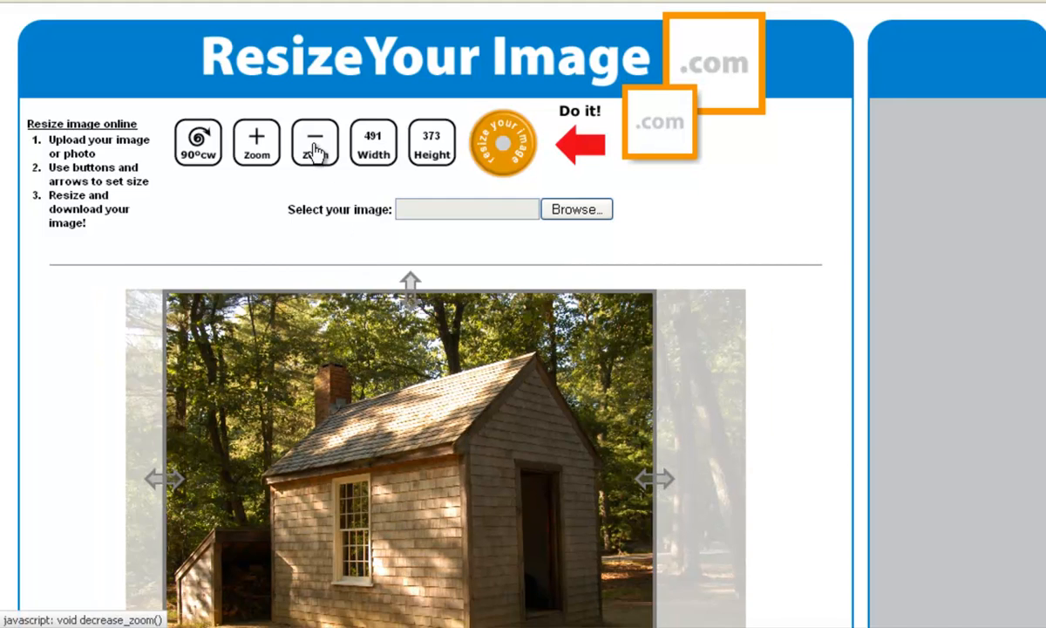
{"action": "scroll", "coordinate": [381, 275], "scroll_direction": "down", "scroll_amount": 3}
{"action": "left_click_drag", "start_coordinate": [411, 175], "coordinate": [413, 197]}
{"action": "scroll", "coordinate": [383, 248], "scroll_direction": "up", "scroll_amount": 3}
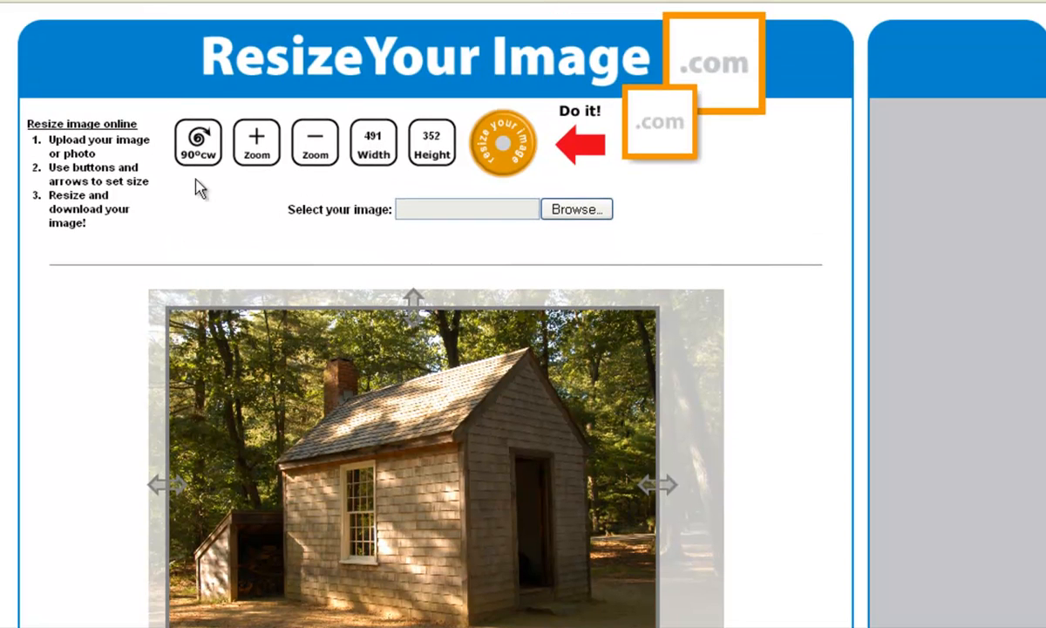
{"action": "left_click", "coordinate": [504, 144]}
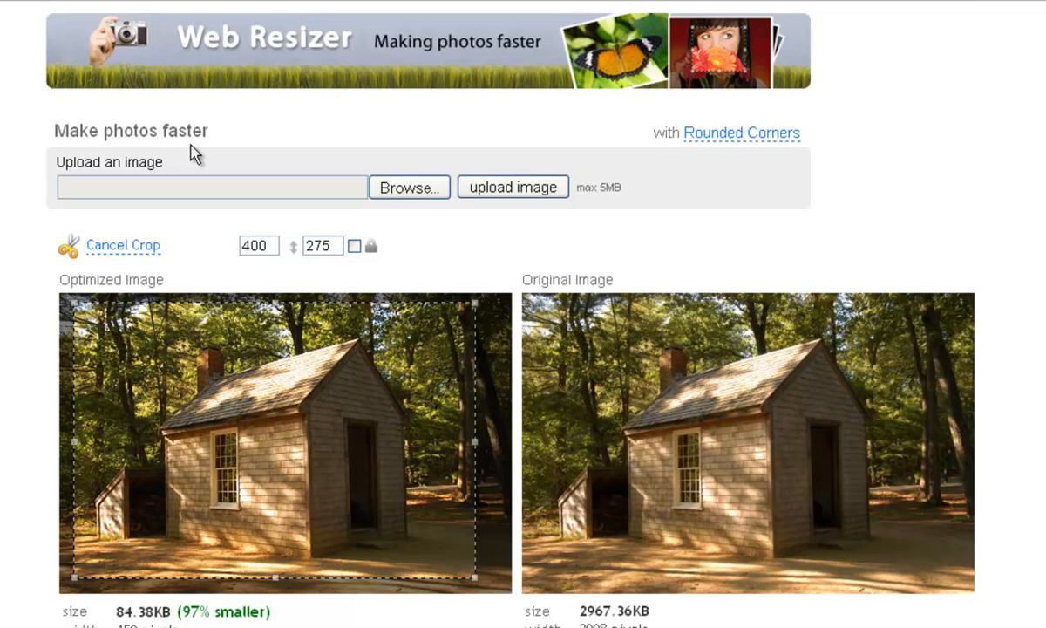
Review Web Resizer's size, sharpen, contrast and quality settings, and apply the crop to the cabin photo with a width of 400 pixels.
{"action": "scroll", "coordinate": [193, 154], "scroll_direction": "down", "scroll_amount": 5}
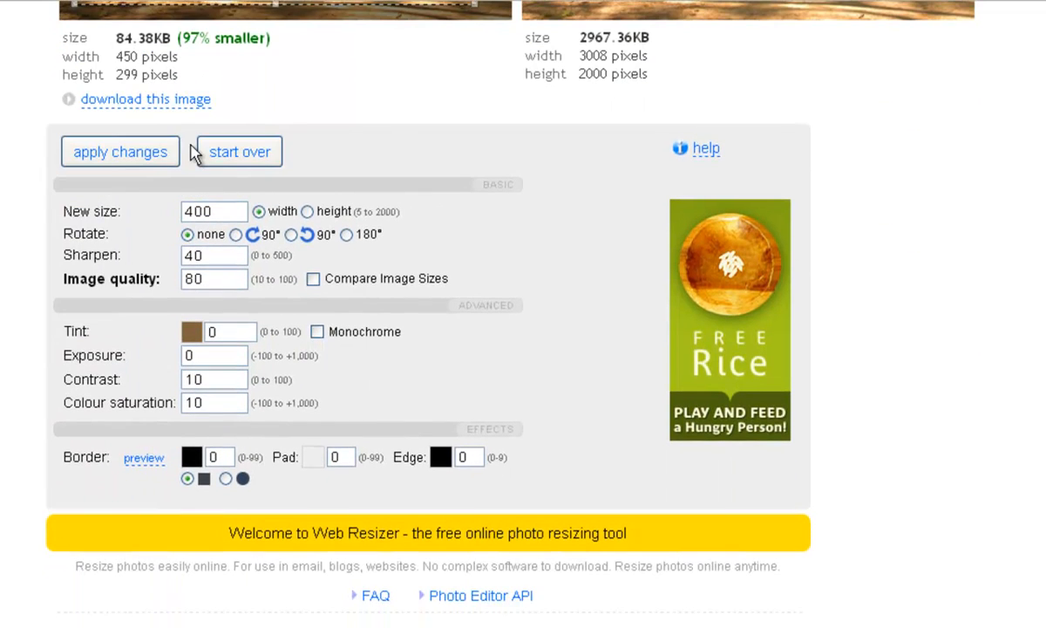
{"action": "left_click", "coordinate": [212, 208]}
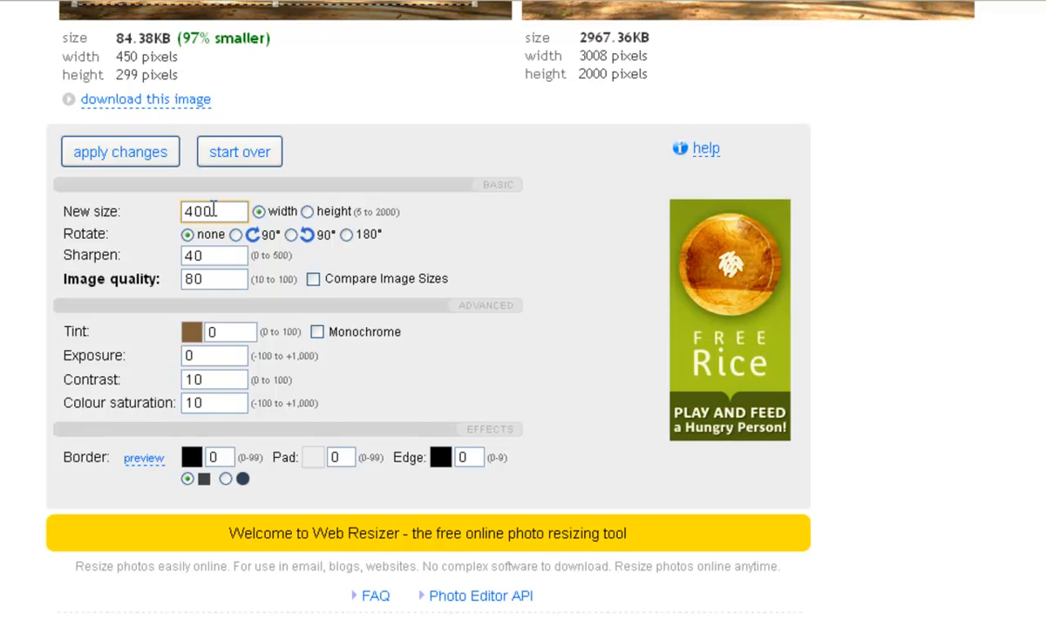
{"action": "left_click_drag", "start_coordinate": [218, 255], "coordinate": [165, 253]}
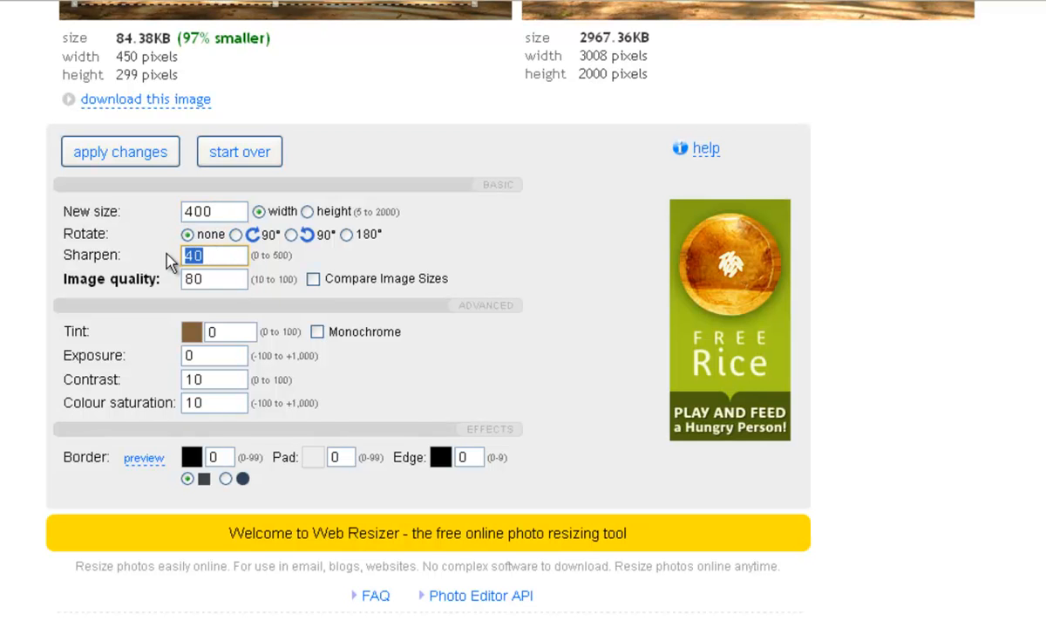
{"action": "left_click_drag", "start_coordinate": [215, 380], "coordinate": [167, 382]}
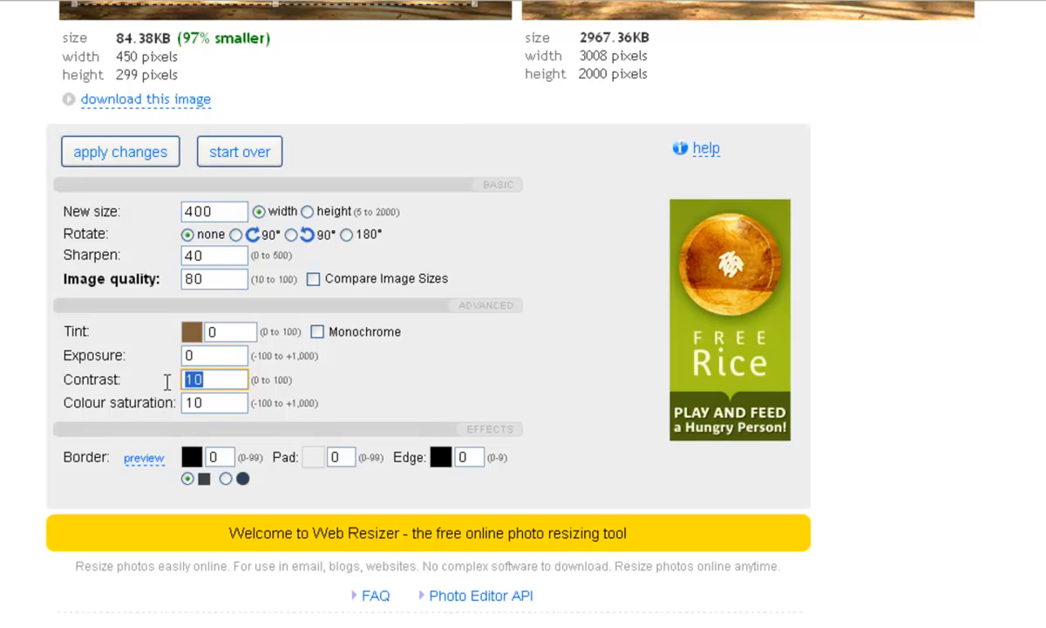
{"action": "left_click_drag", "start_coordinate": [220, 277], "coordinate": [133, 278]}
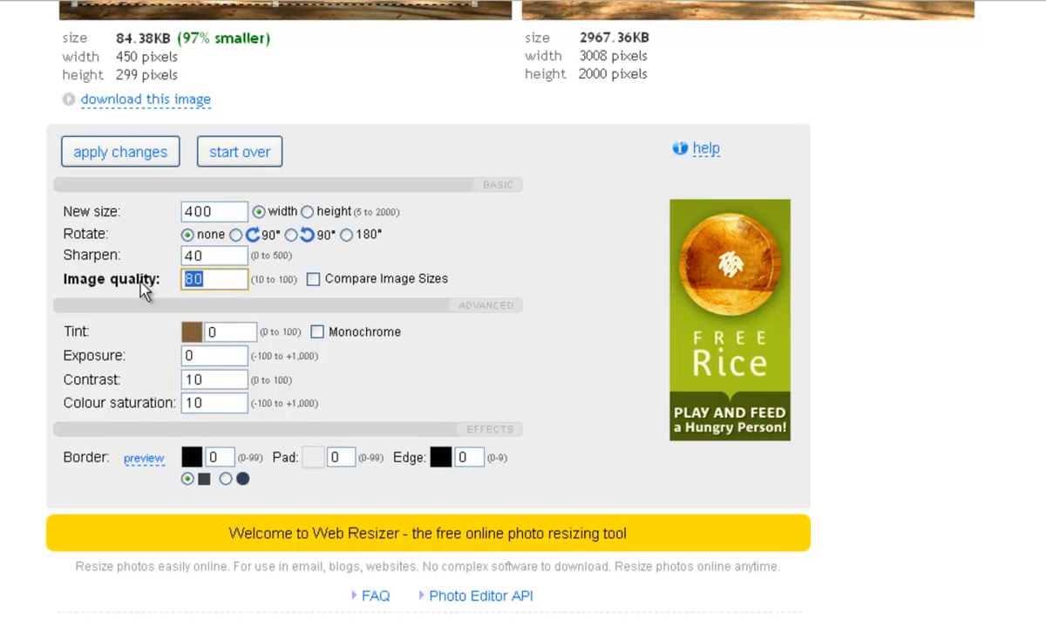
{"action": "left_click", "coordinate": [223, 211]}
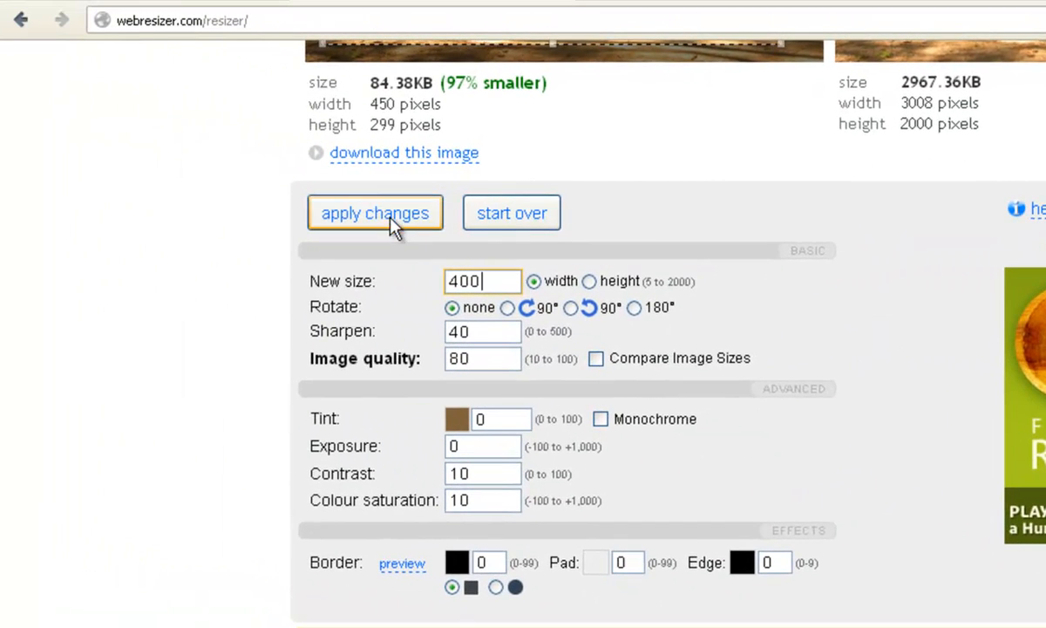
{"action": "left_click", "coordinate": [391, 225]}
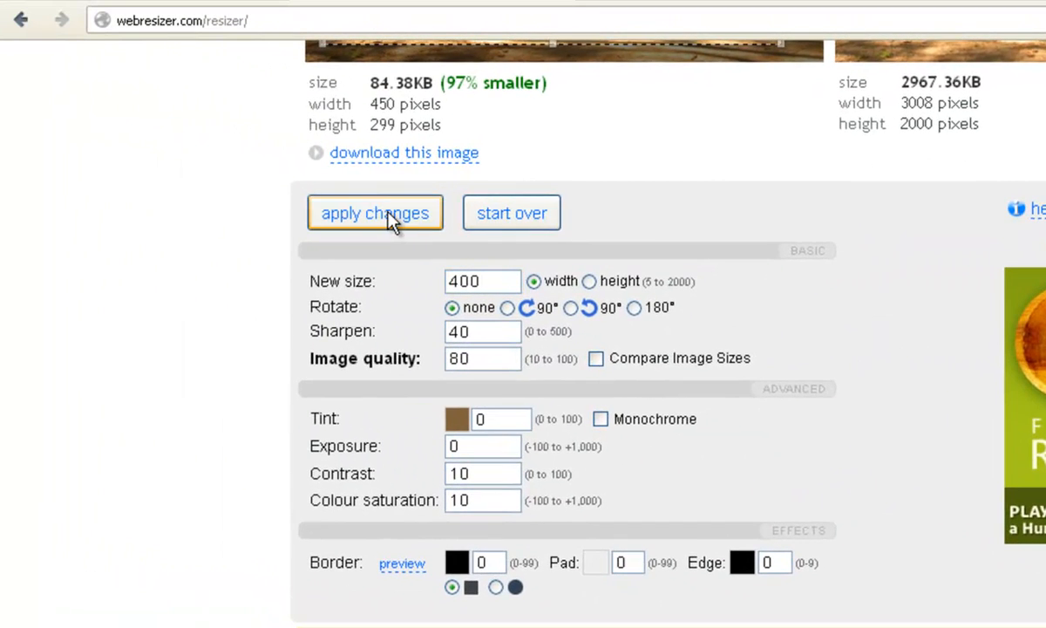
{"action": "scroll", "coordinate": [387, 216], "scroll_direction": "down", "scroll_amount": 3}
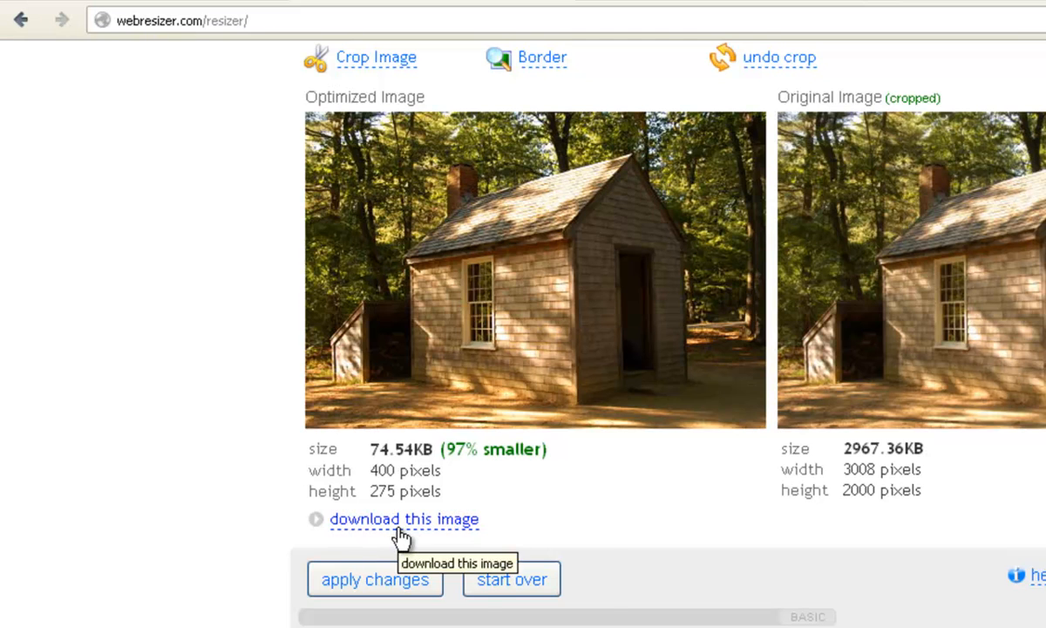
Download the optimized cabin image into the edited folder as a JPEG named cabin, and dismiss the downloads list.
{"action": "right_click", "coordinate": [397, 528]}
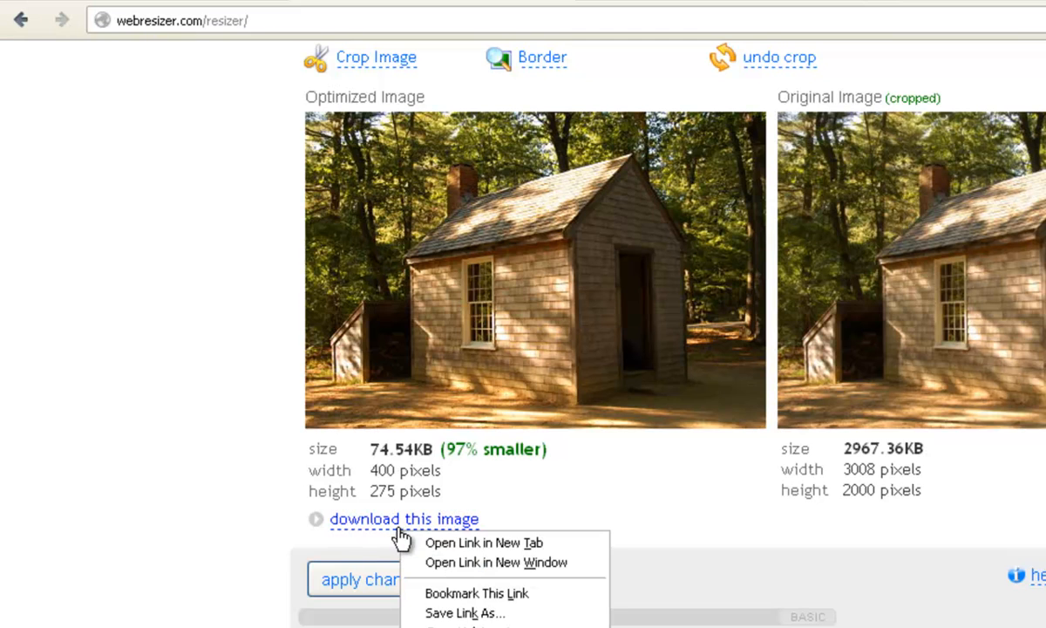
{"action": "left_click", "coordinate": [547, 615]}
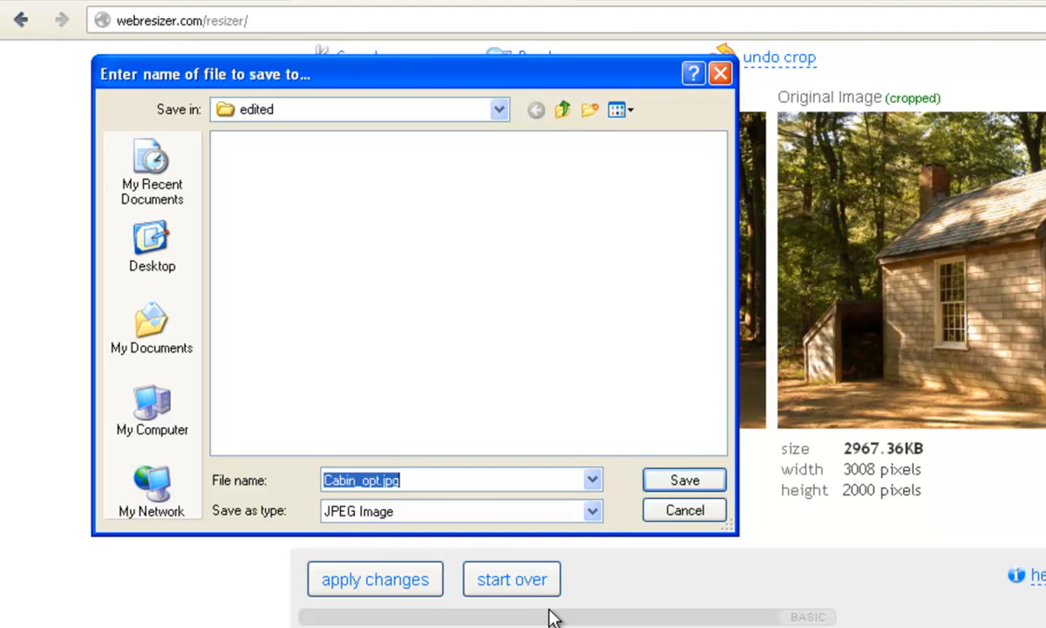
{"action": "type", "text": "cabin"}
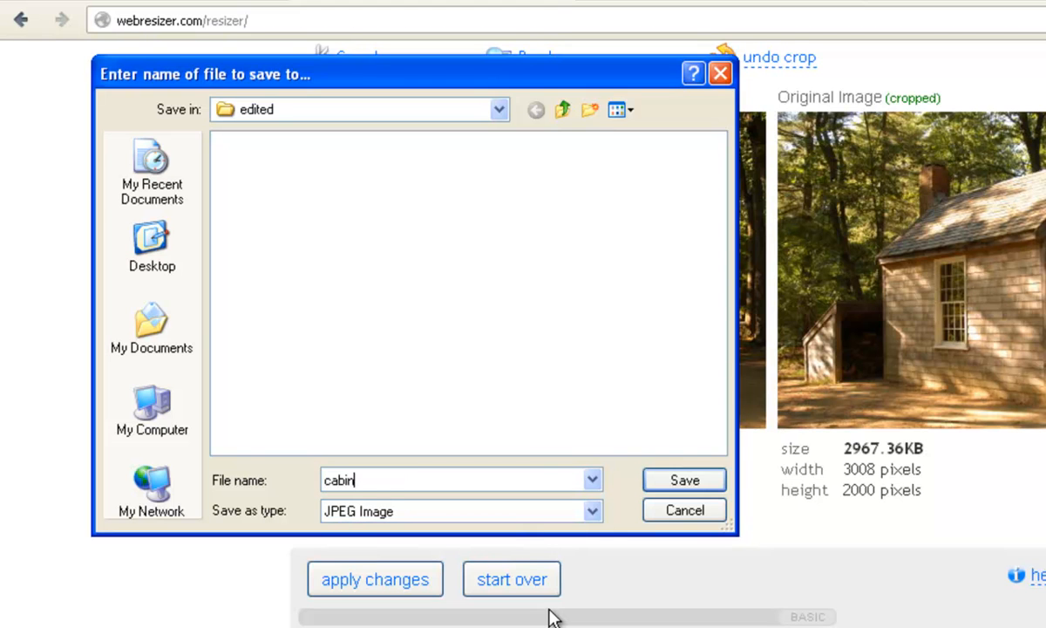
{"action": "left_click", "coordinate": [703, 481]}
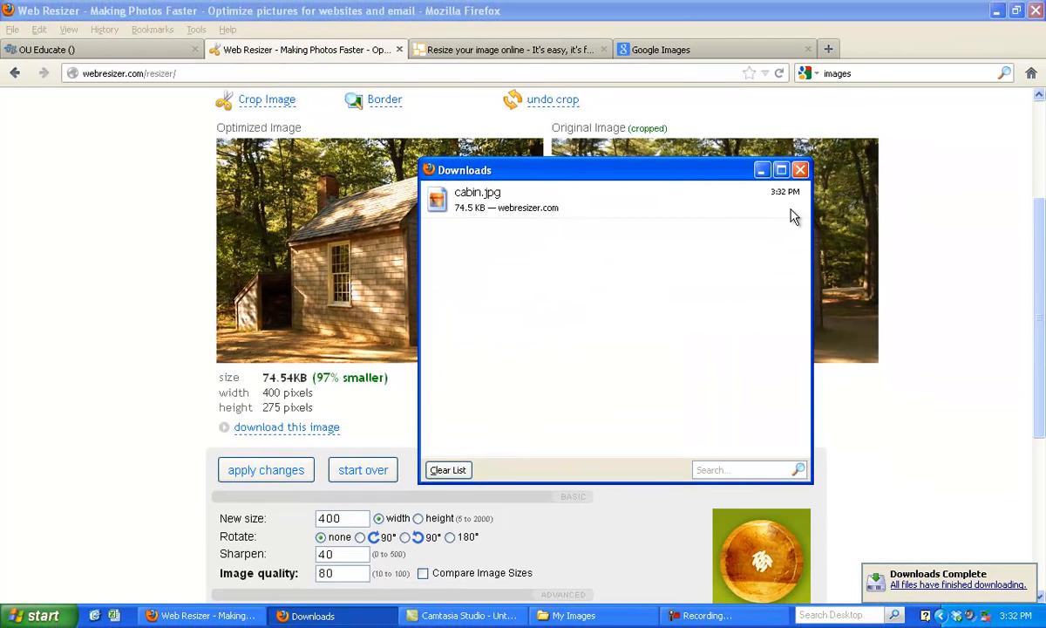
{"action": "left_click", "coordinate": [800, 170]}
Minimize the browser and open the edited folder in My Images to check the saved cabin picture.
{"action": "left_click", "coordinate": [727, 51]}
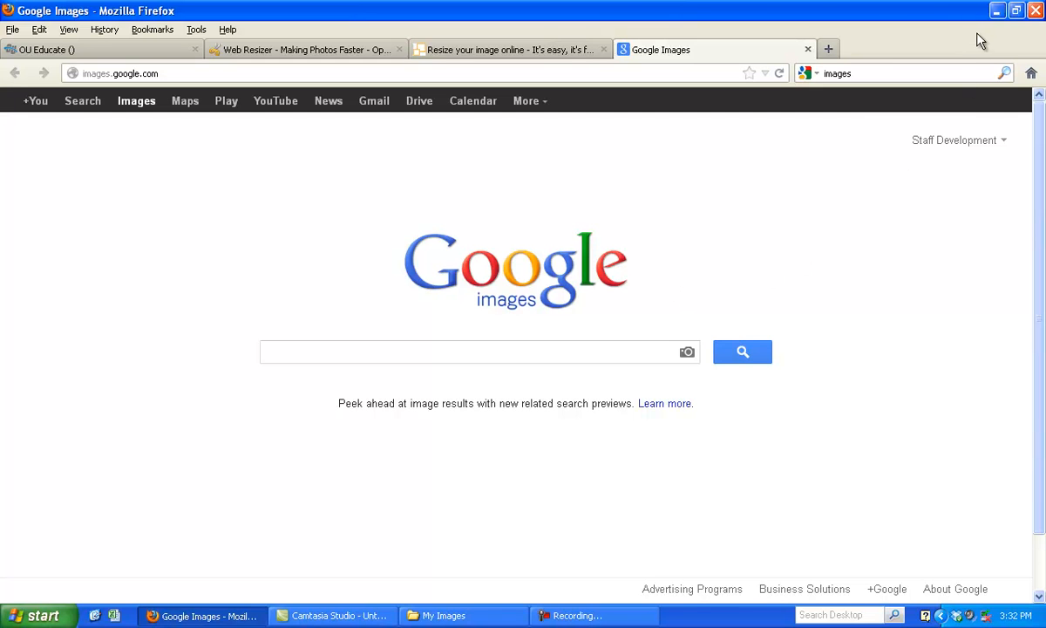
{"action": "left_click", "coordinate": [996, 10]}
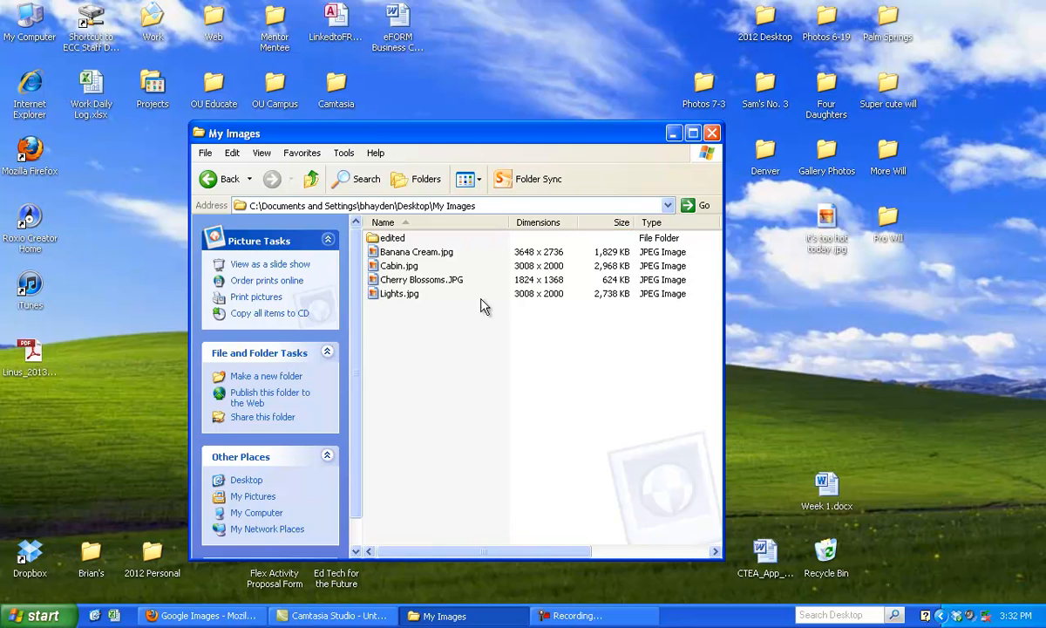
{"action": "double_click", "coordinate": [388, 239]}
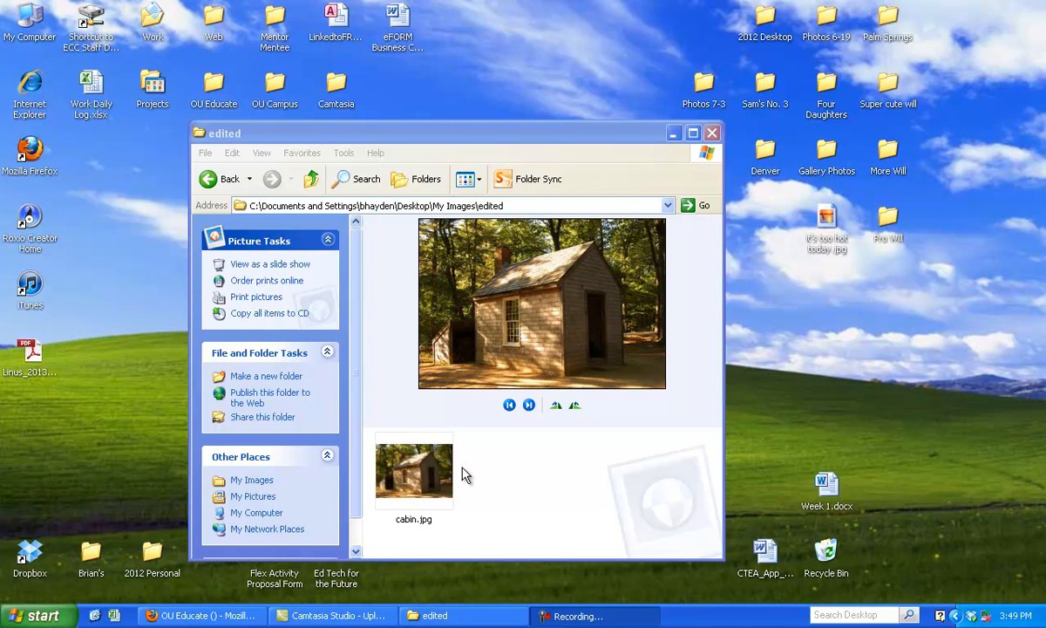
Return to Firefox, log in to OU Educate, and open the images folder in the File Manager.
{"action": "left_click", "coordinate": [216, 617]}
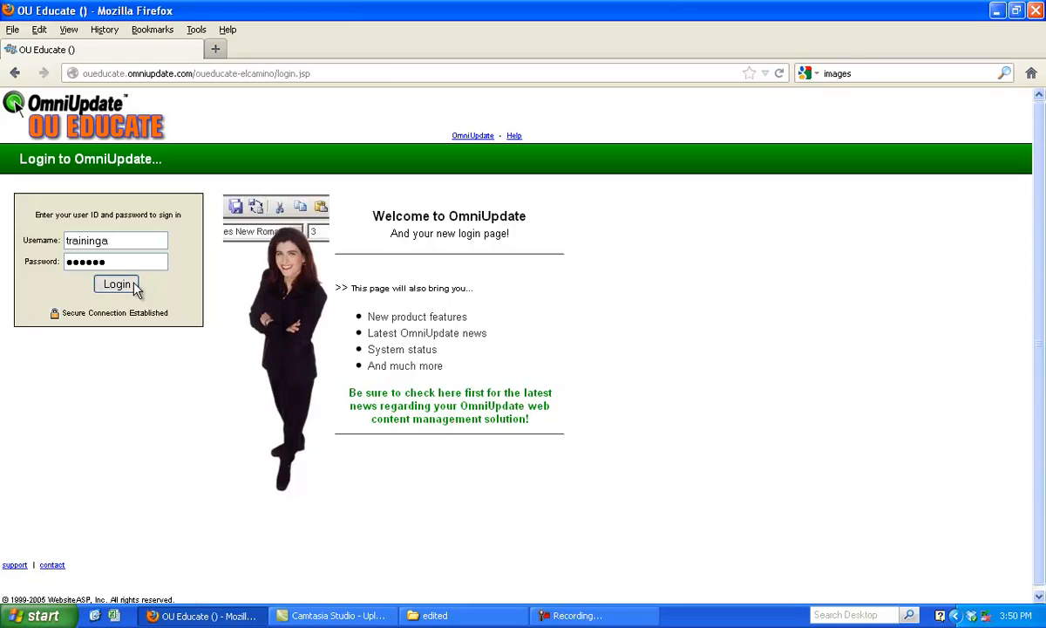
{"action": "left_click", "coordinate": [133, 286]}
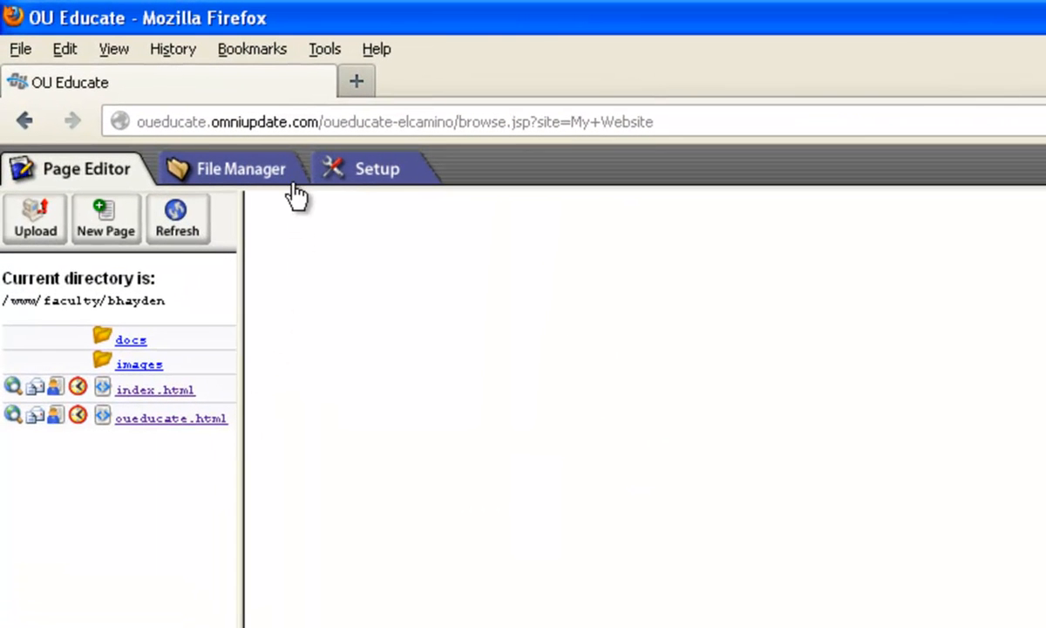
{"action": "left_click", "coordinate": [291, 174]}
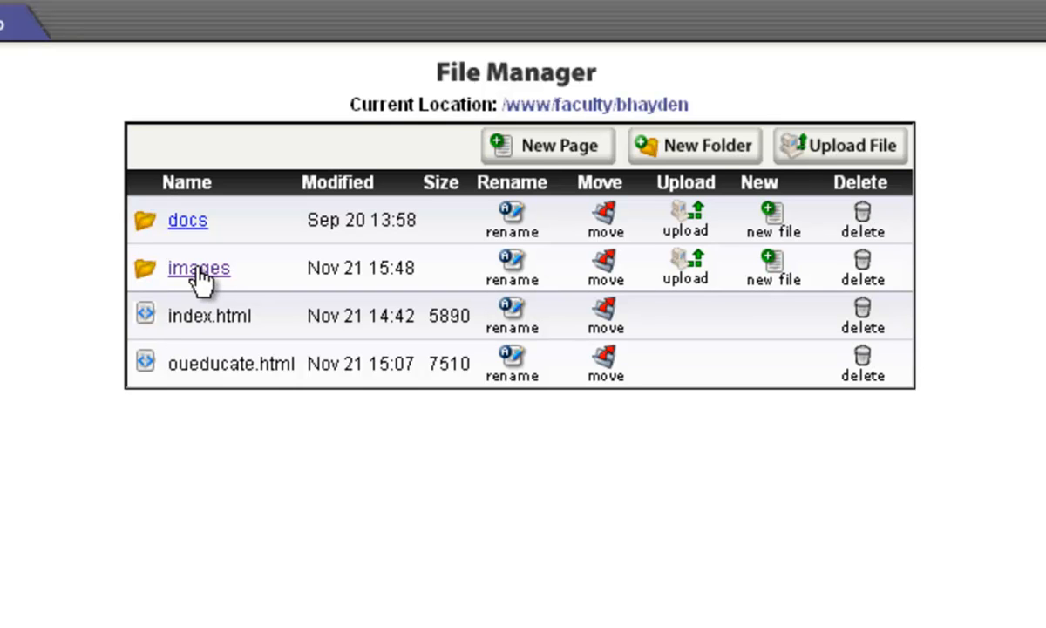
{"action": "left_click", "coordinate": [201, 273]}
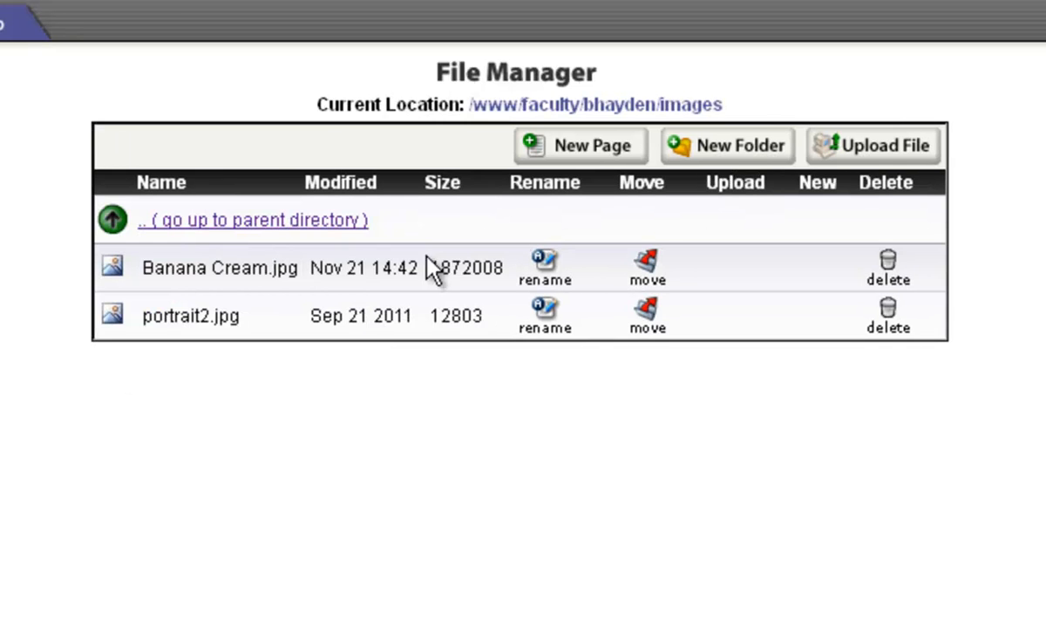
Upload cabin.jpg from the local edited folder to the website's images folder as File 1.
{"action": "left_click", "coordinate": [882, 163]}
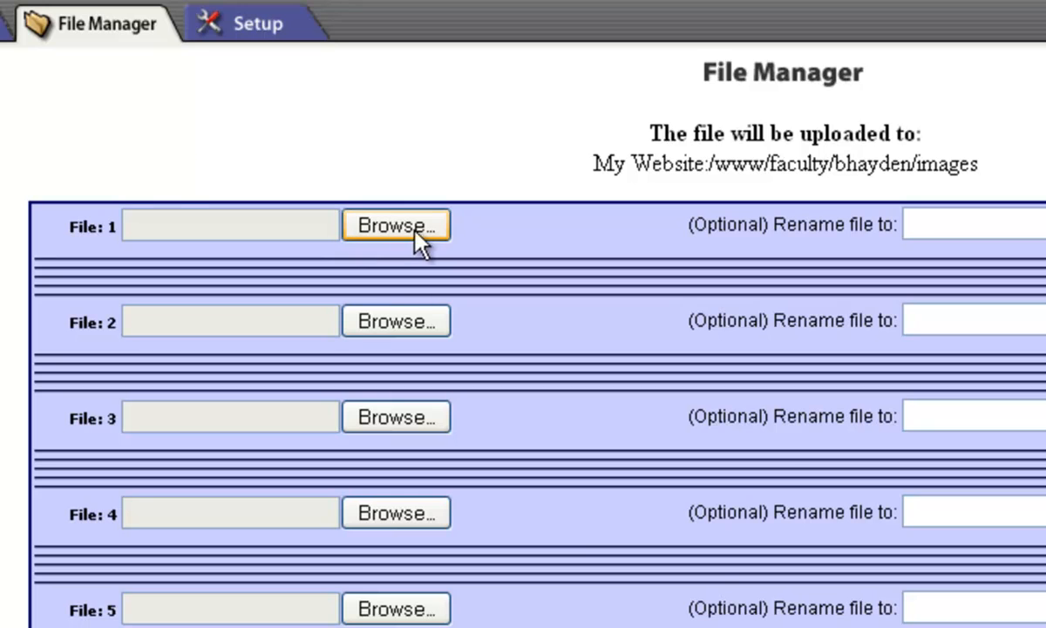
{"action": "left_click", "coordinate": [425, 230]}
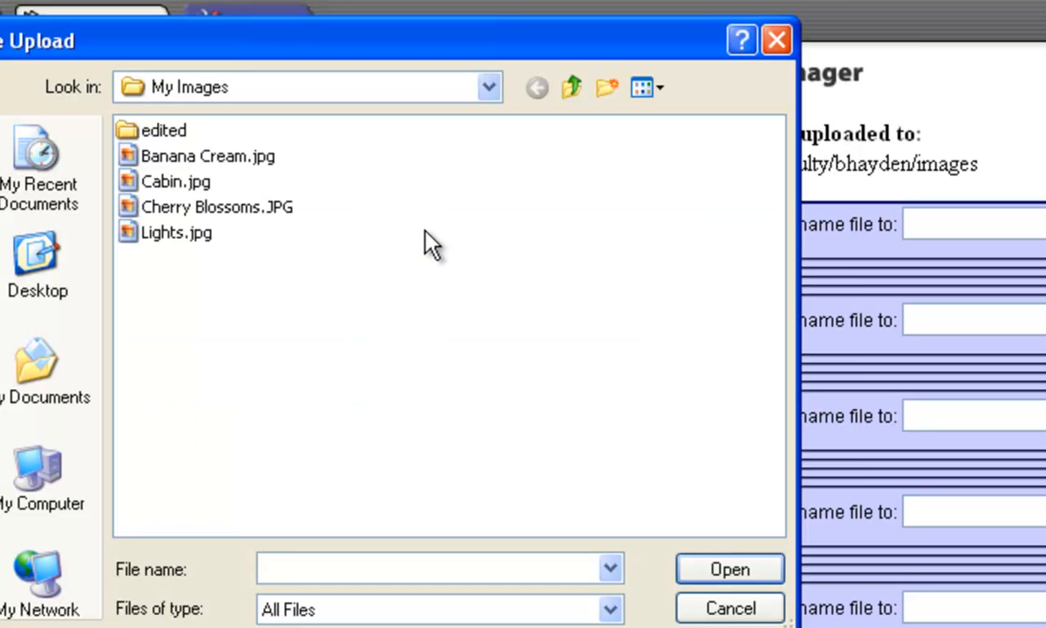
{"action": "double_click", "coordinate": [163, 129]}
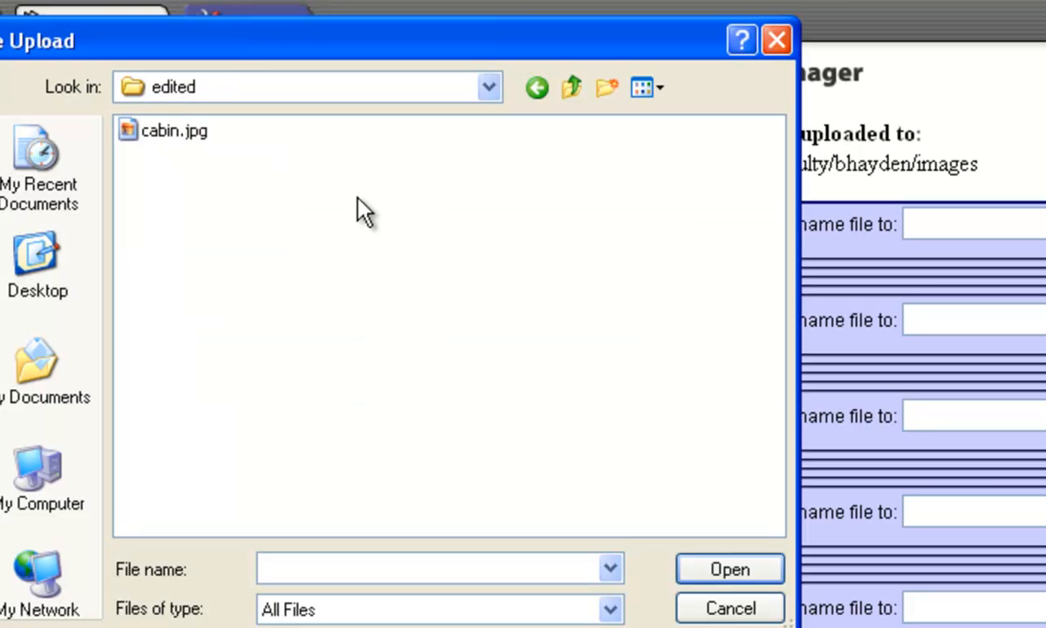
{"action": "left_click", "coordinate": [166, 132]}
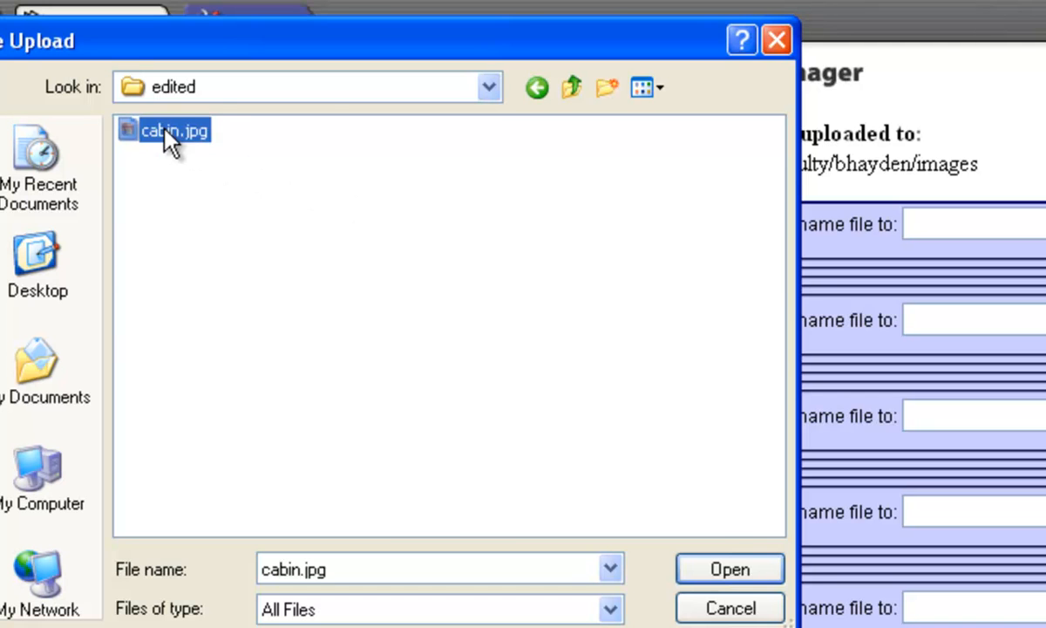
{"action": "left_click", "coordinate": [760, 577]}
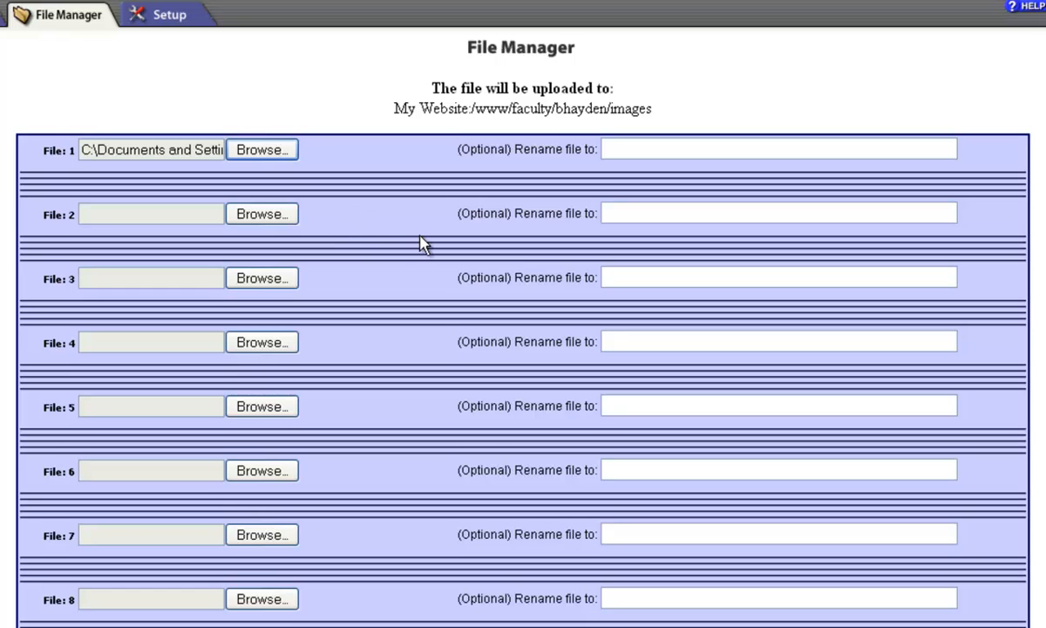
{"action": "scroll", "coordinate": [421, 244], "scroll_direction": "down", "scroll_amount": 5}
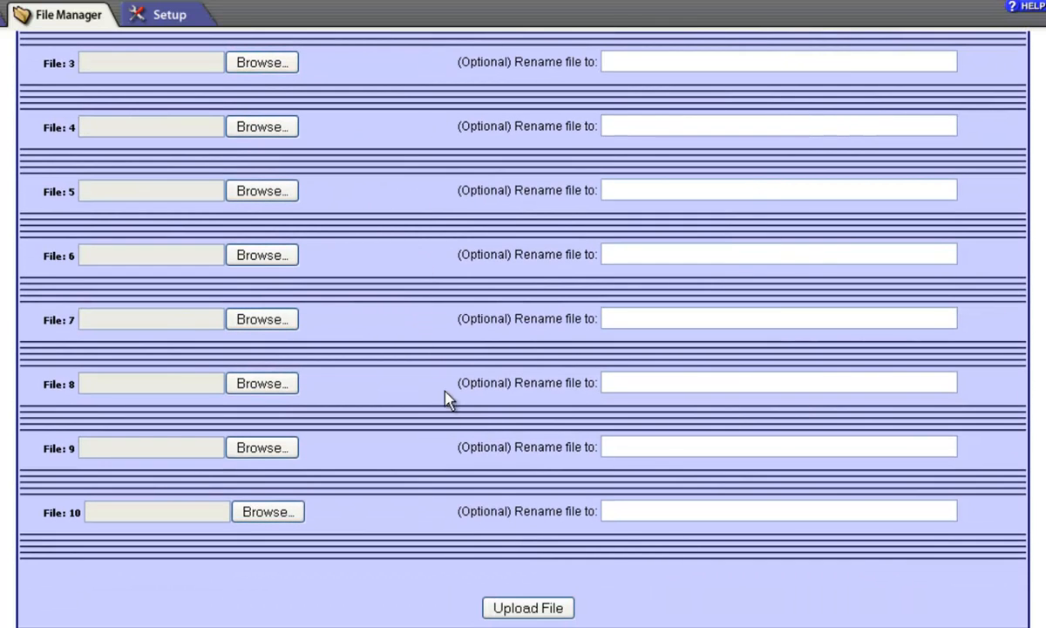
{"action": "left_click", "coordinate": [529, 608]}
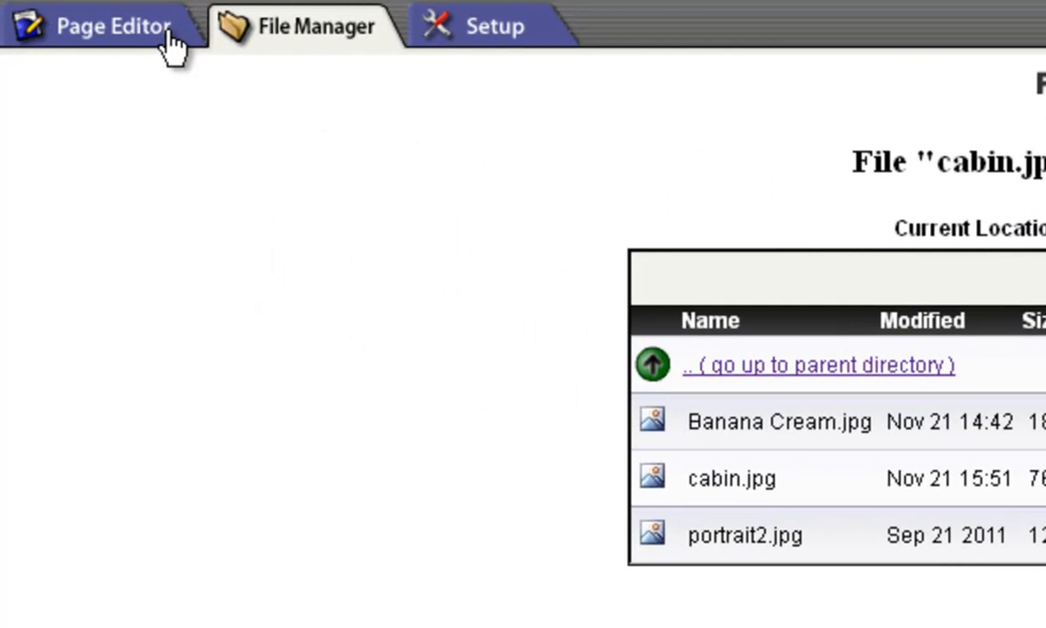
Open index.html for editing in the Page Editor.
{"action": "left_click", "coordinate": [166, 39]}
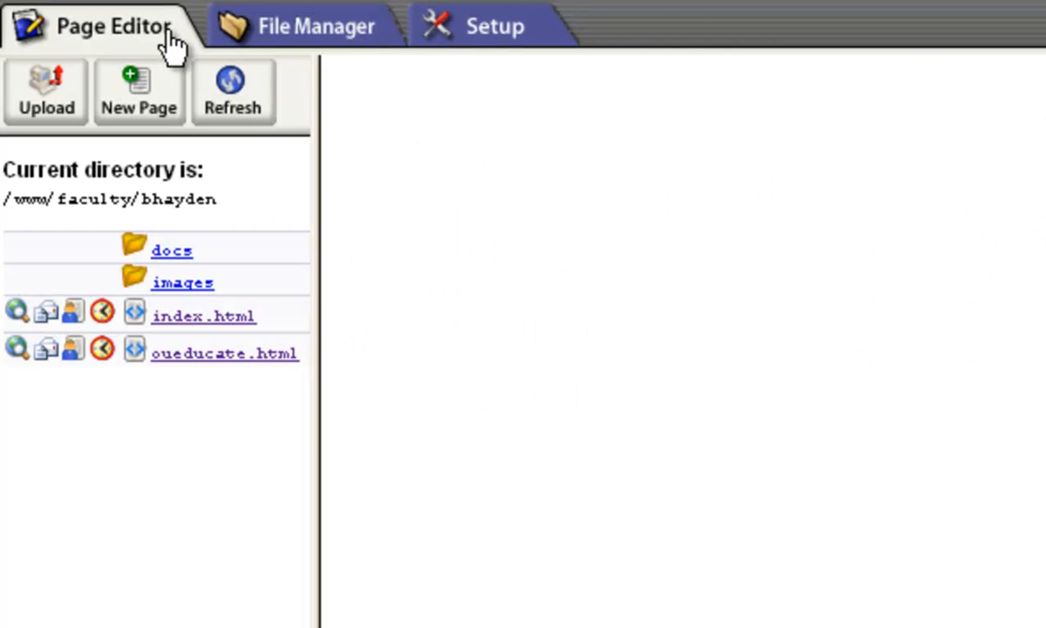
{"action": "left_click", "coordinate": [214, 319]}
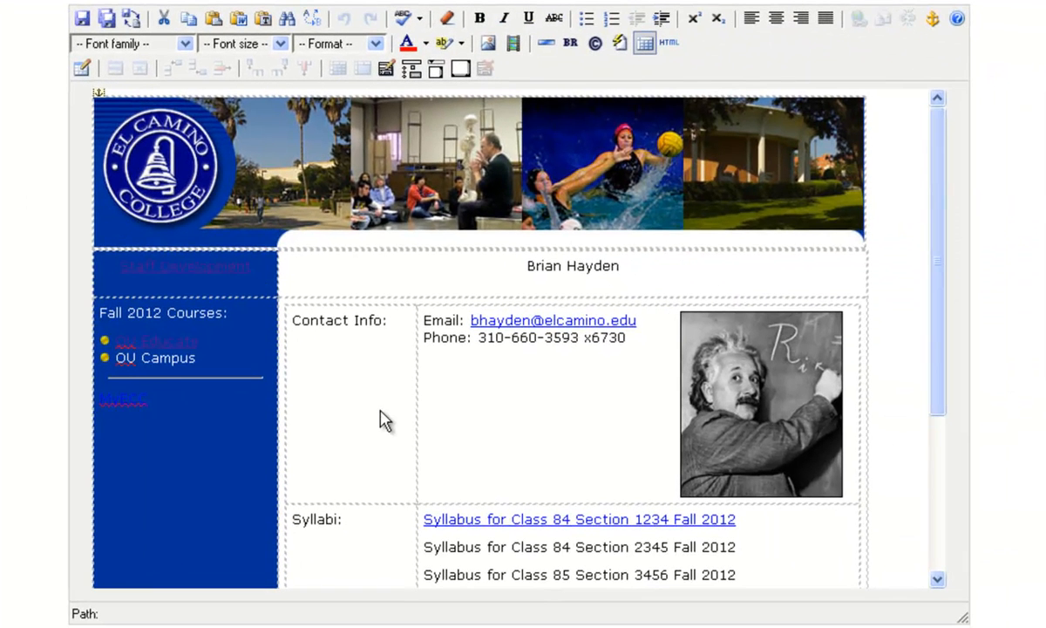
Choose cabin.jpg from the website's images folder as a new image for the empty table row below Announcements.
{"action": "scroll", "coordinate": [381, 422], "scroll_direction": "down", "scroll_amount": 4}
{"action": "left_click", "coordinate": [346, 462]}
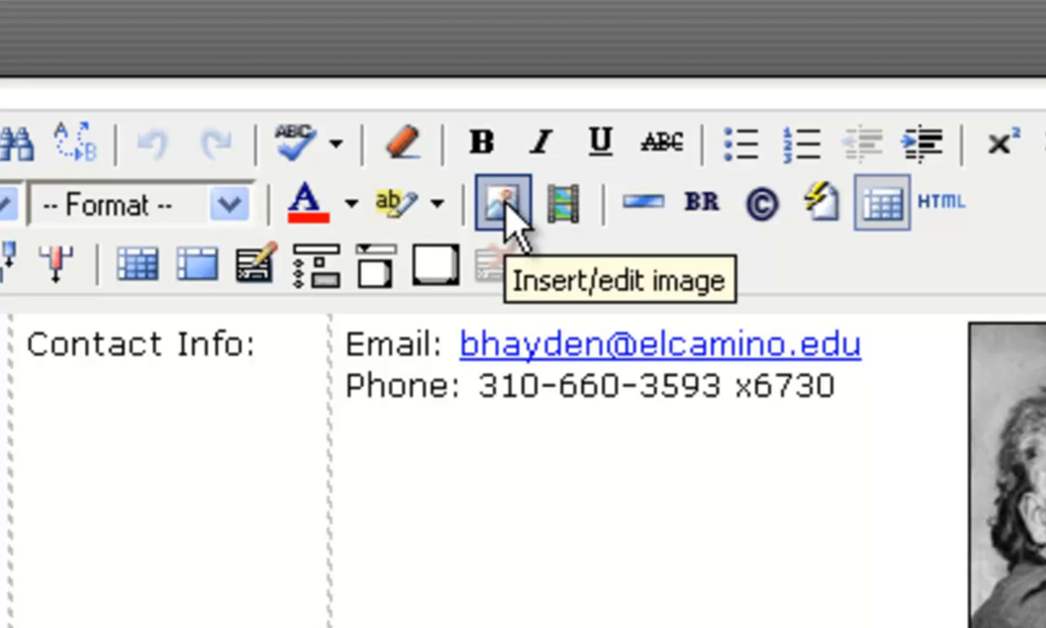
{"action": "left_click", "coordinate": [504, 205]}
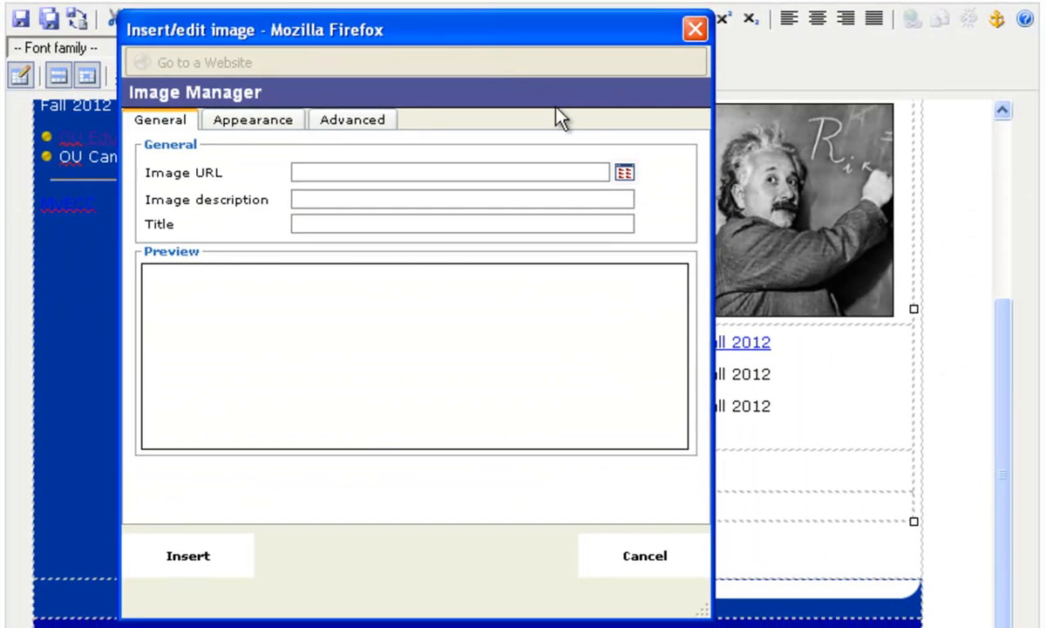
{"action": "left_click", "coordinate": [625, 174]}
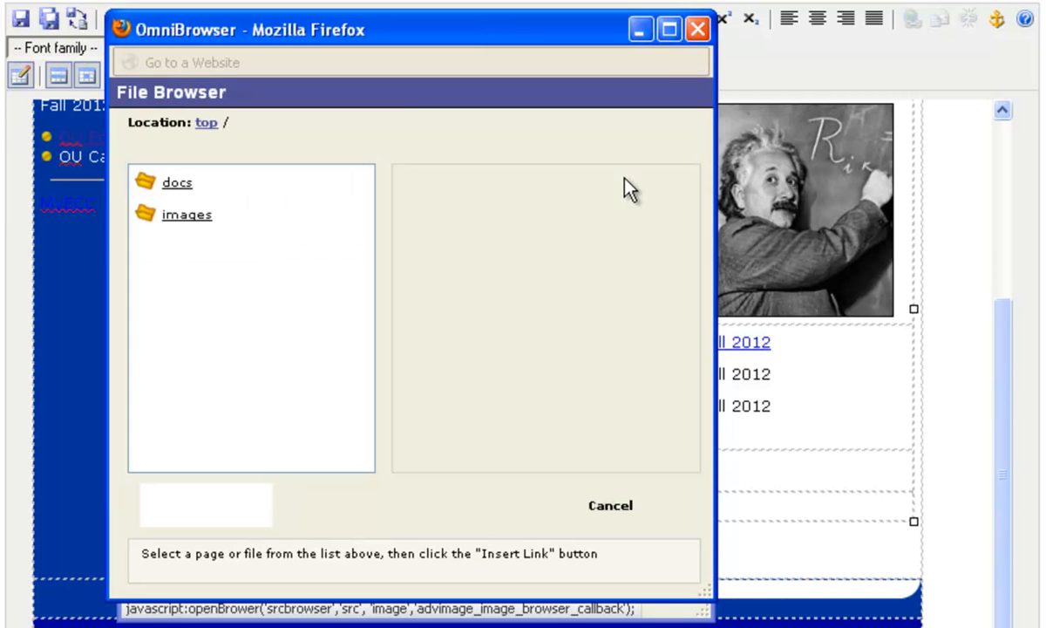
{"action": "left_click", "coordinate": [190, 218]}
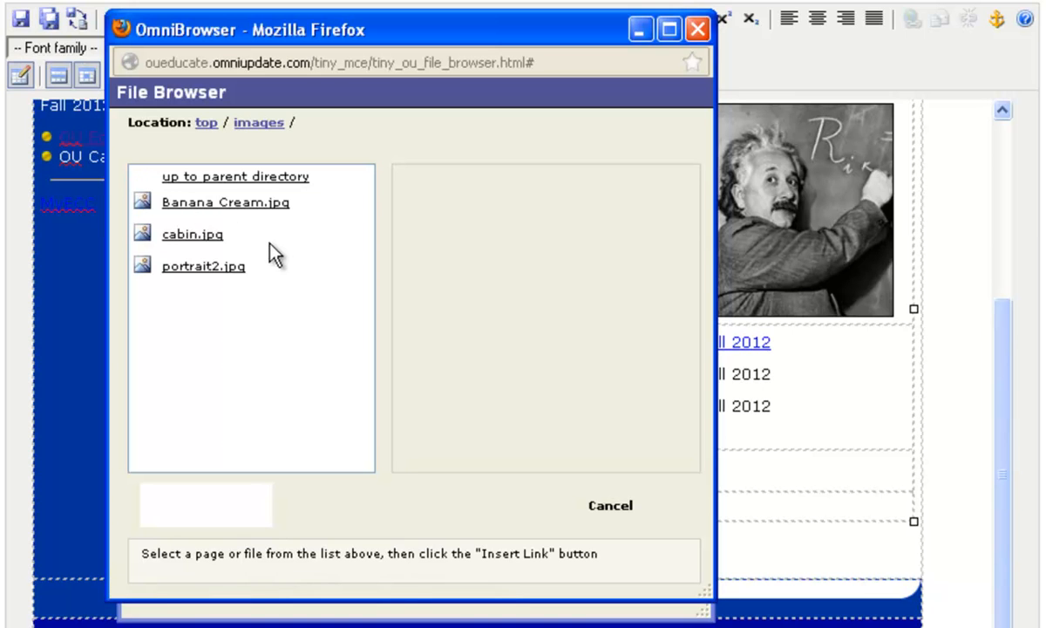
{"action": "left_click", "coordinate": [204, 235]}
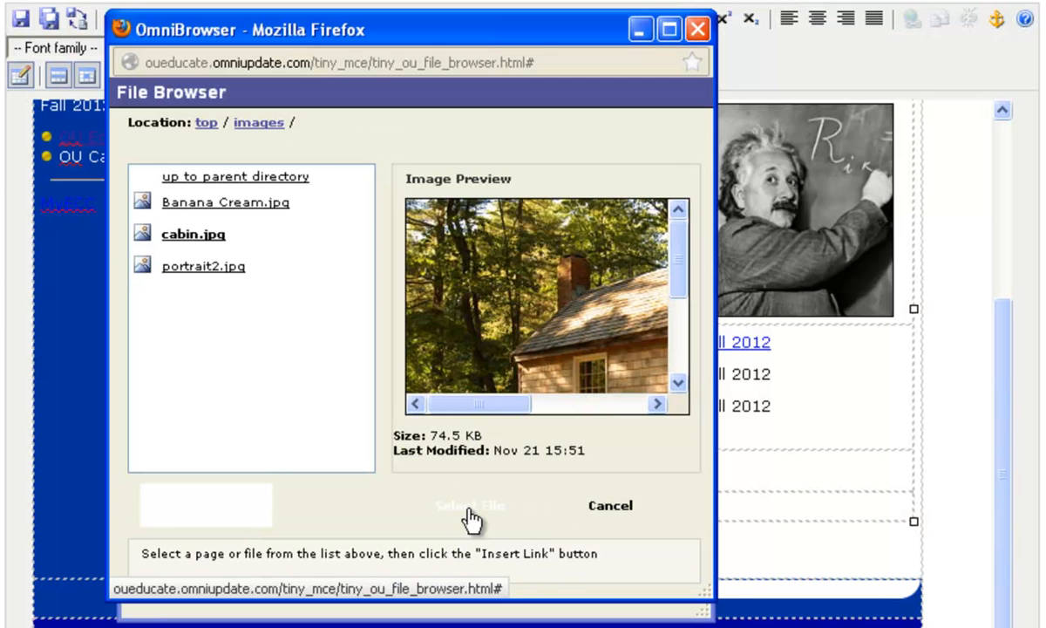
{"action": "left_click", "coordinate": [468, 515]}
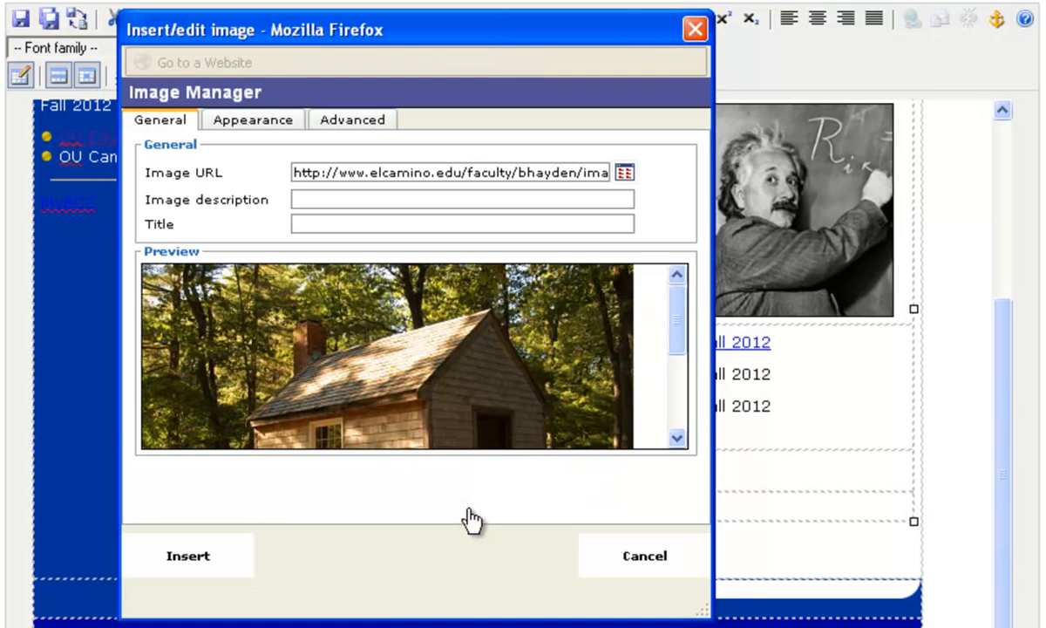
Give the image the description "cabin" and insert it into the page.
{"action": "left_click", "coordinate": [318, 199]}
{"action": "type", "text": "dabin"}
{"action": "left_click", "coordinate": [206, 558]}
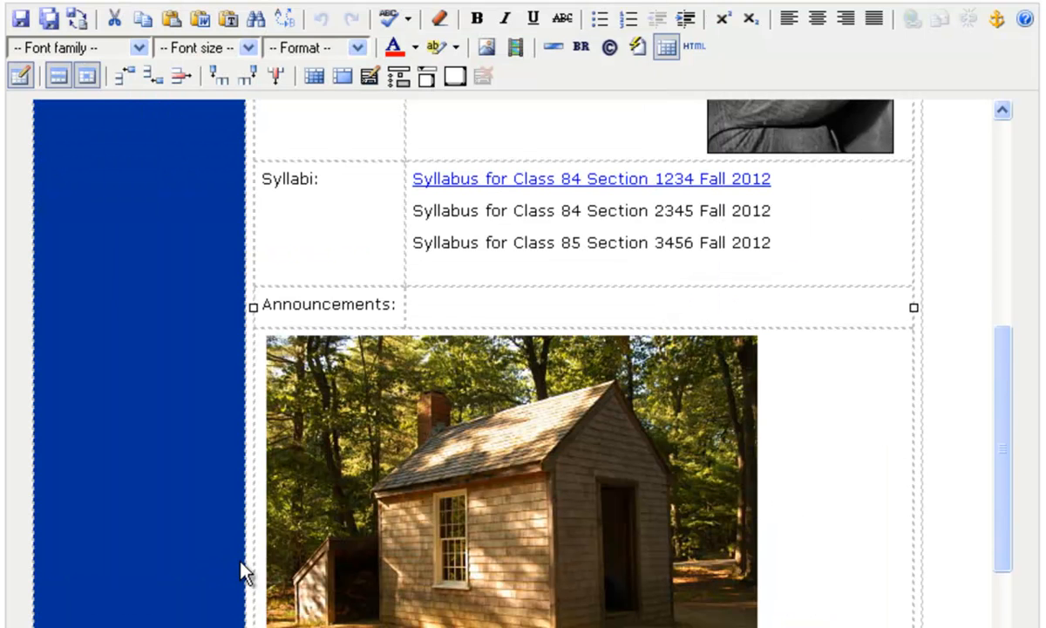
Edit the inserted cabin image's appearance, setting its alignment to Right and its width to 300 px with proportions constrained.
{"action": "scroll", "coordinate": [244, 572], "scroll_direction": "down", "scroll_amount": 3}
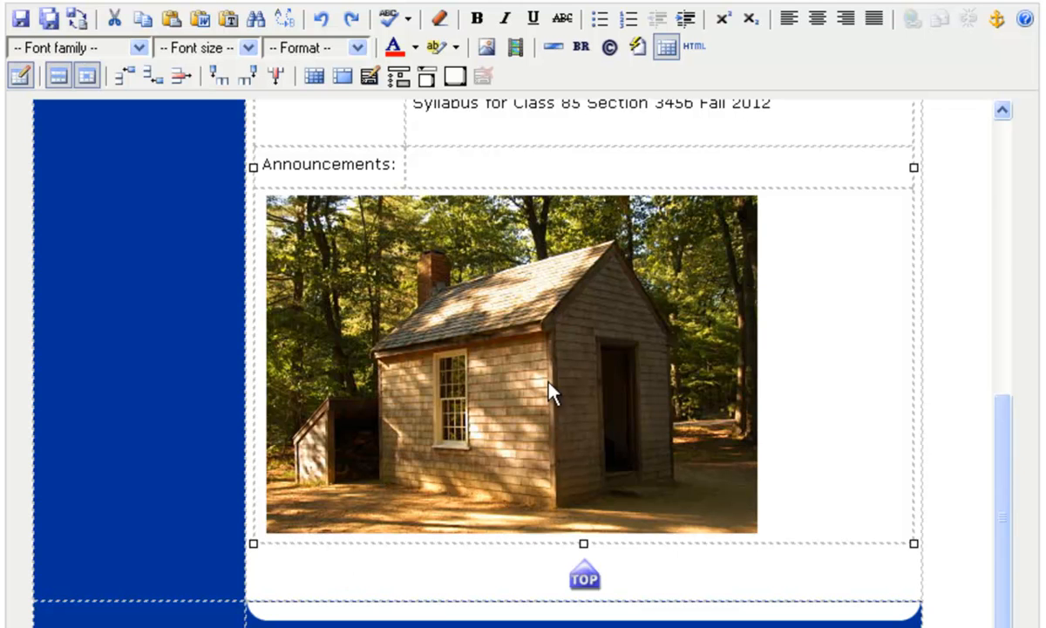
{"action": "left_click", "coordinate": [510, 372]}
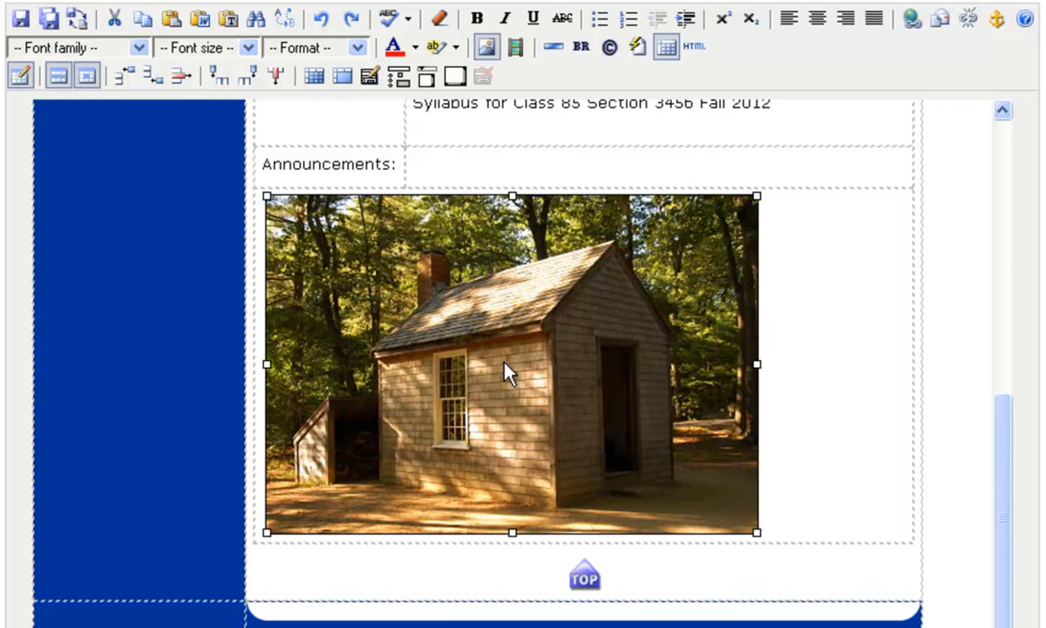
{"action": "left_click", "coordinate": [490, 47]}
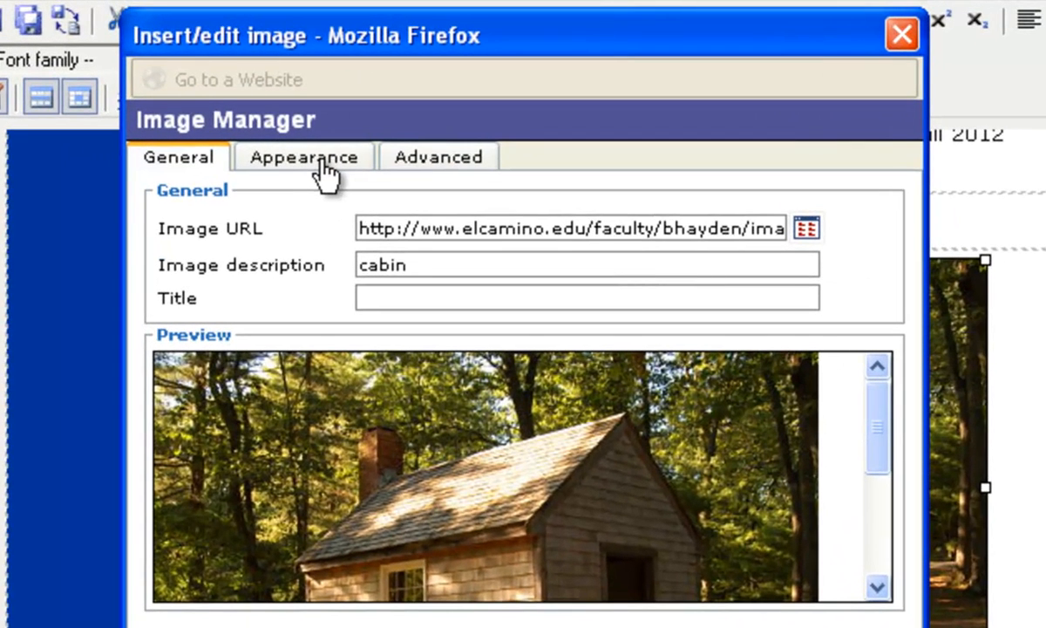
{"action": "left_click", "coordinate": [321, 162]}
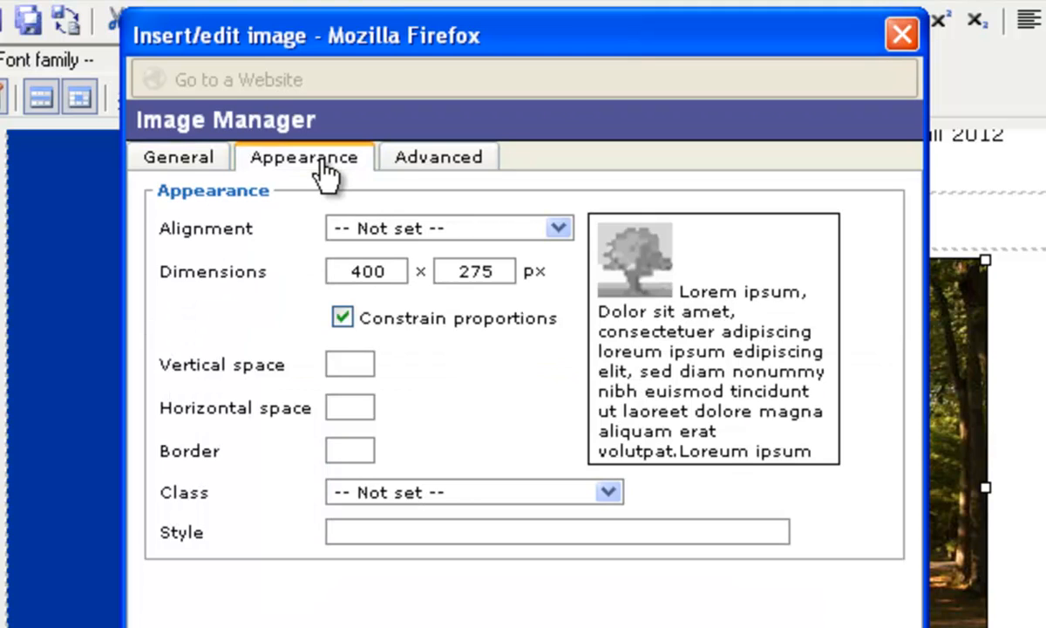
{"action": "left_click", "coordinate": [380, 230]}
{"action": "left_click", "coordinate": [406, 432]}
{"action": "left_click_drag", "start_coordinate": [383, 271], "coordinate": [297, 275]}
{"action": "type", "text": "300"}
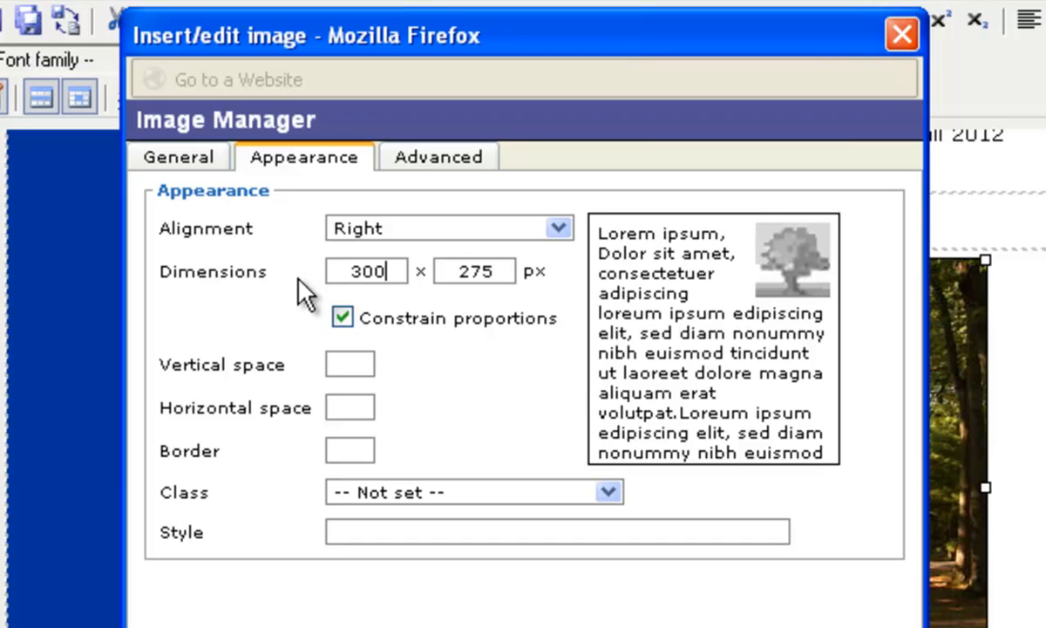
Set the cabin image's vertical and horizontal space to 5 and its border to 1, and update the image.
{"action": "left_click", "coordinate": [346, 357]}
{"action": "type", "text": "5"}
{"action": "left_click", "coordinate": [362, 406]}
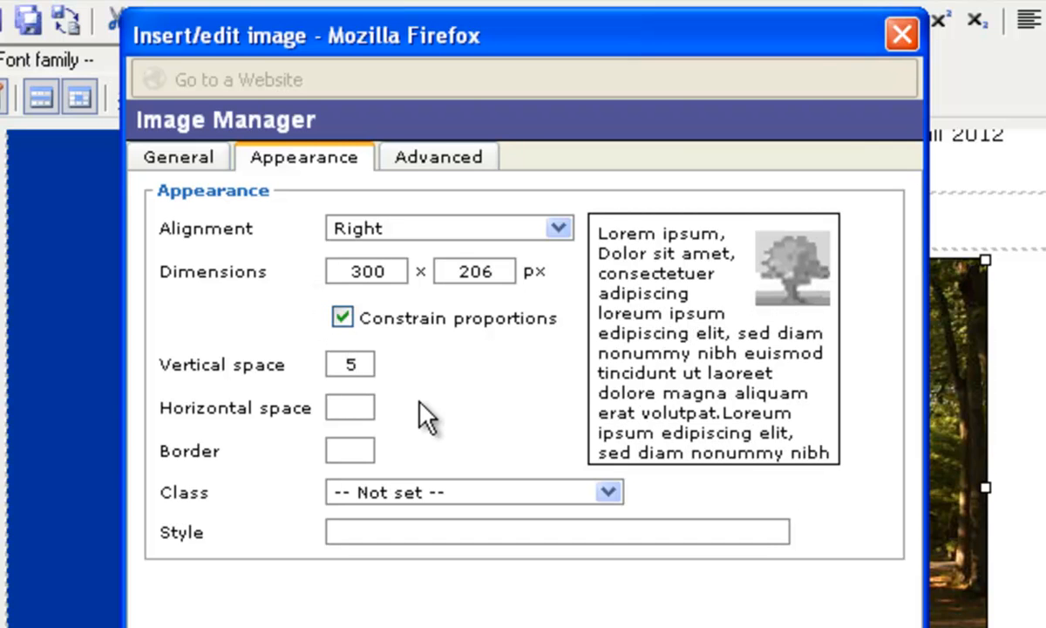
{"action": "type", "text": "5"}
{"action": "left_click", "coordinate": [352, 448]}
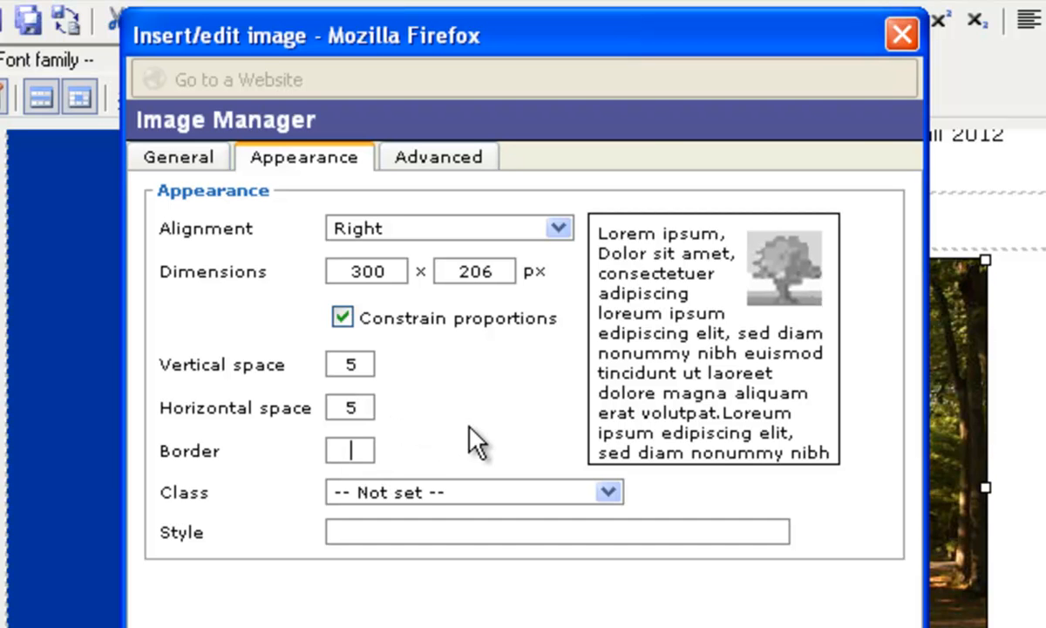
{"action": "type", "text": "1"}
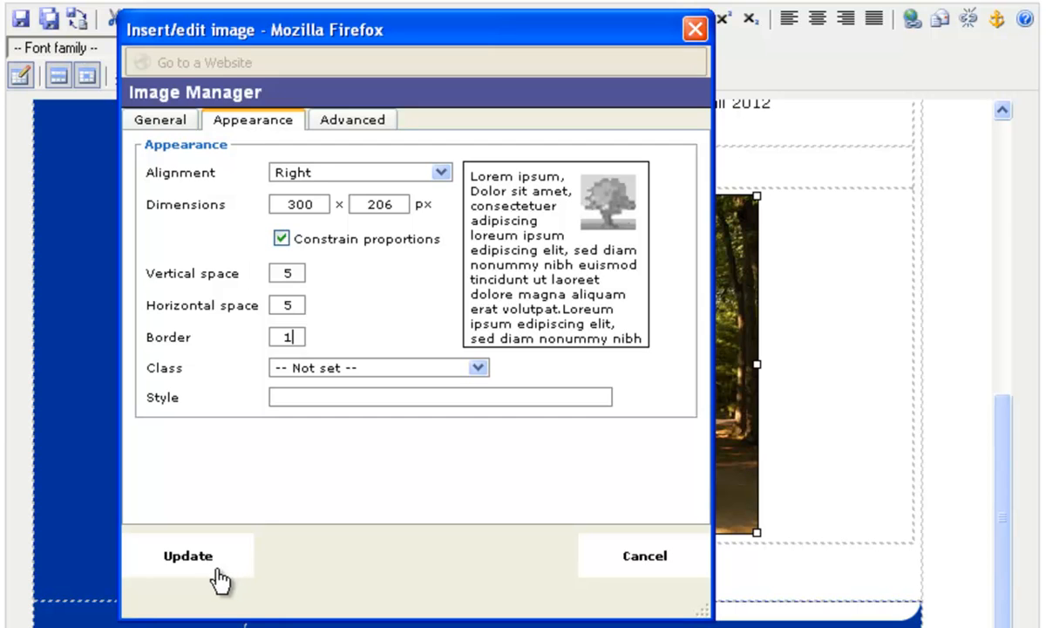
{"action": "left_click", "coordinate": [215, 578]}
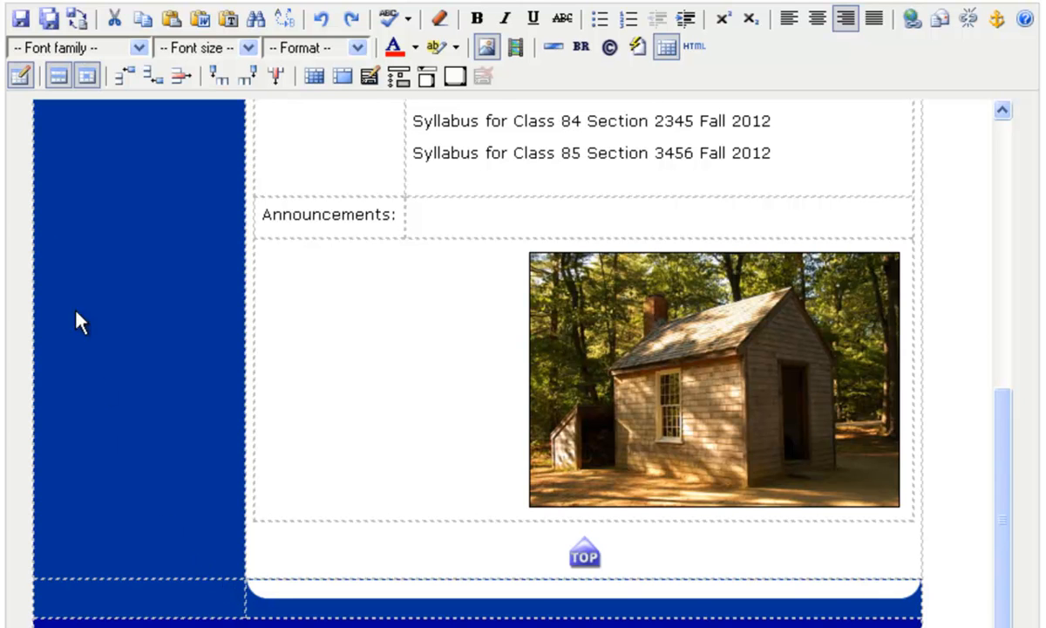
Save the page and view it in a new window to check the cabin image below Announcements.
{"action": "left_click", "coordinate": [23, 19]}
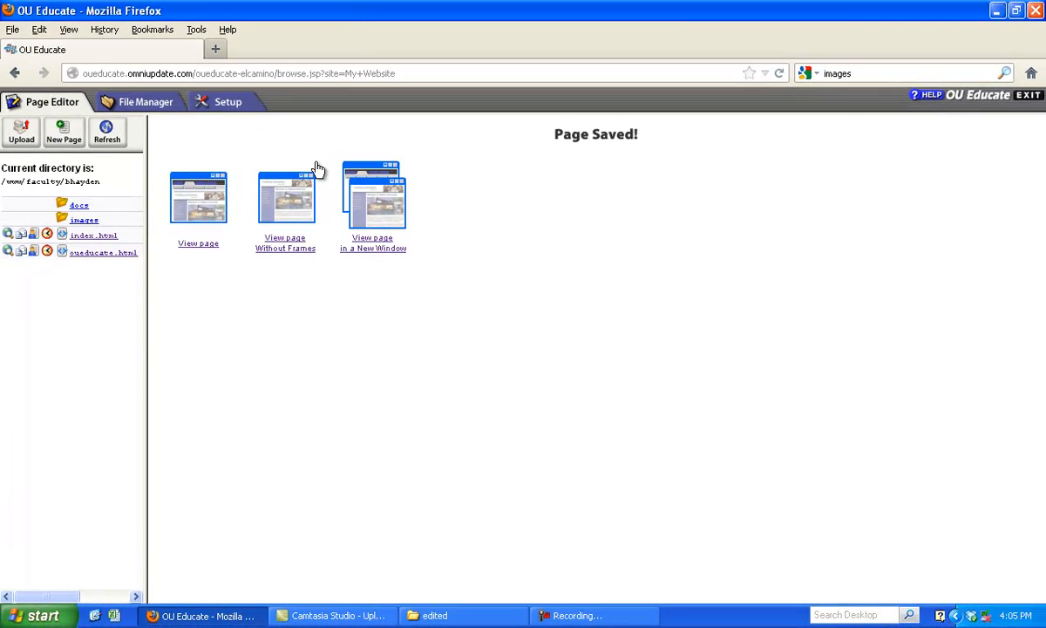
{"action": "left_click", "coordinate": [378, 253]}
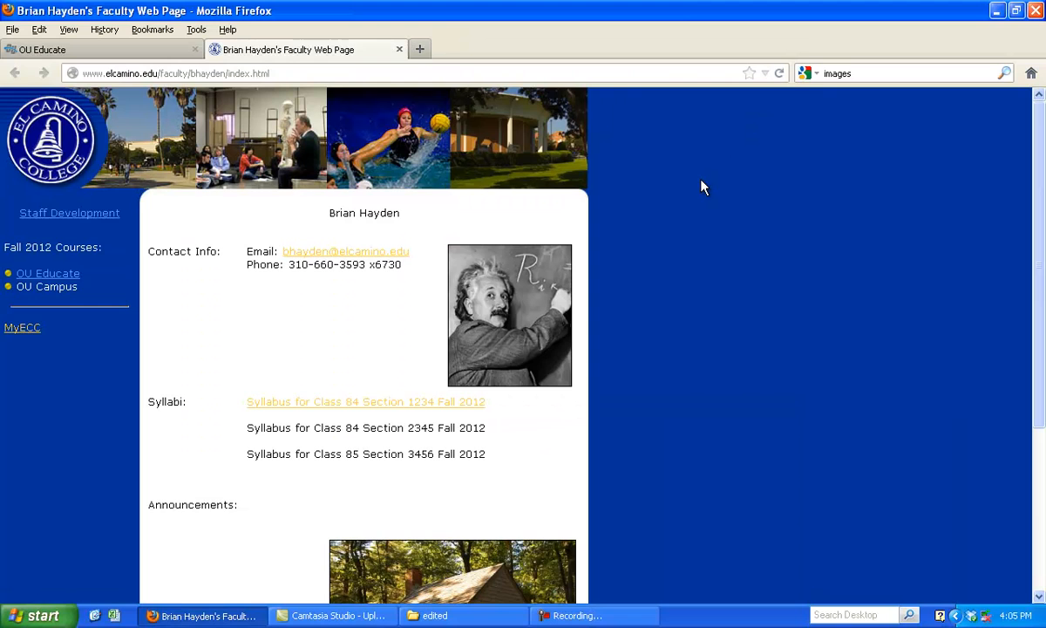
{"action": "scroll", "coordinate": [663, 226], "scroll_direction": "down", "scroll_amount": 5}
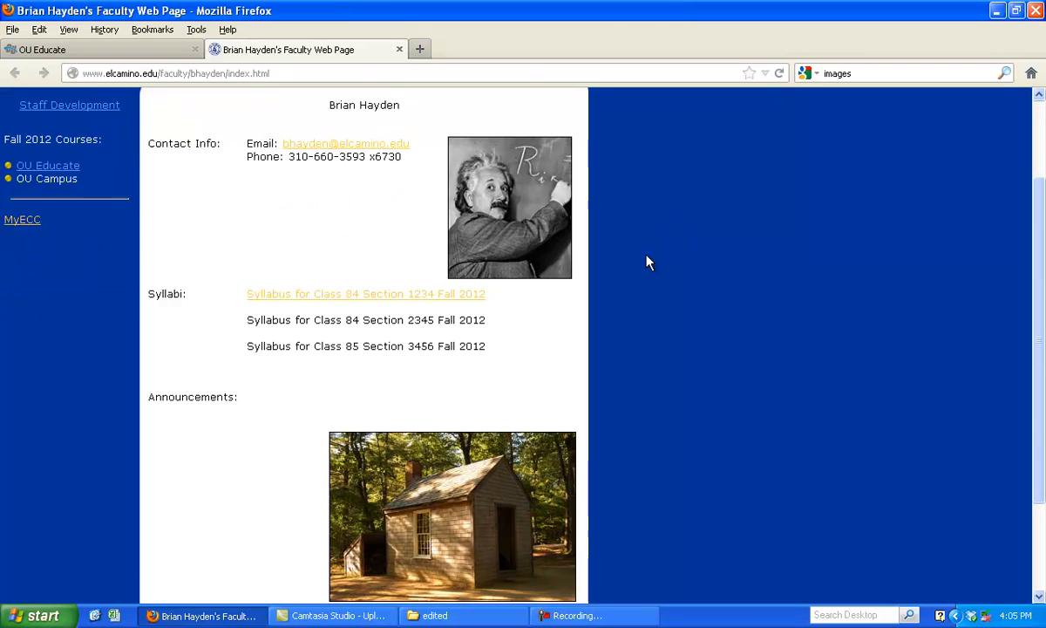